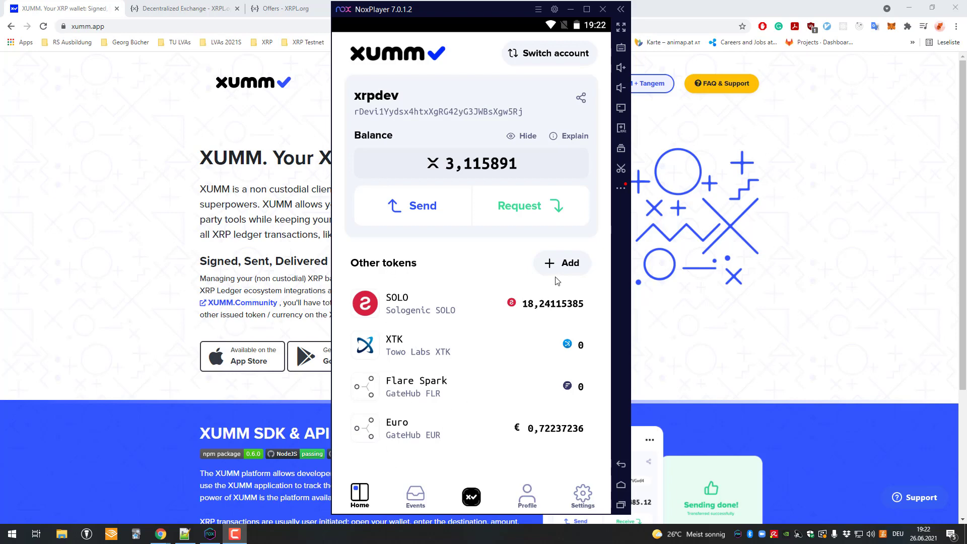
# - Compare the Bitstamp and GateHub tokens in the add-token list, then close it without adding any
pyautogui.click(566, 264)
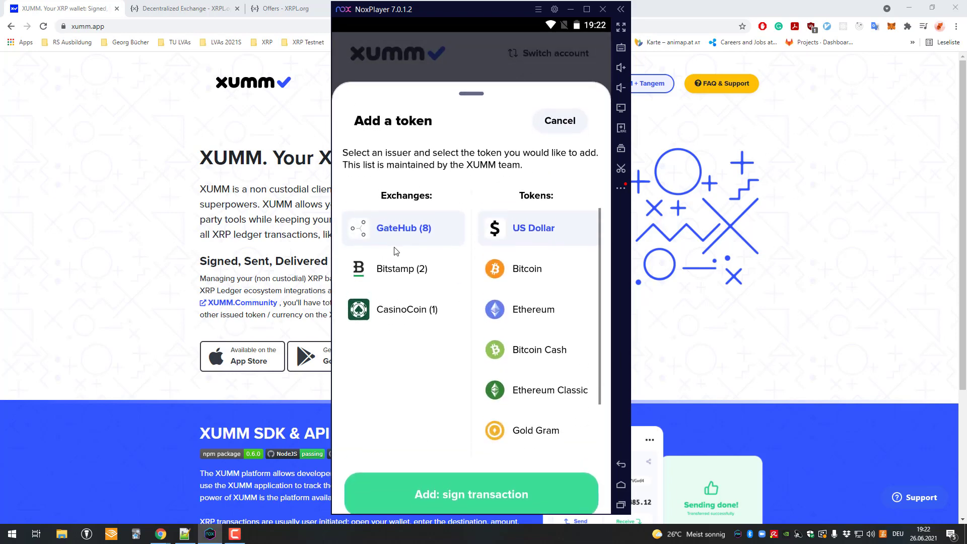
pyautogui.click(406, 262)
pyautogui.click(403, 239)
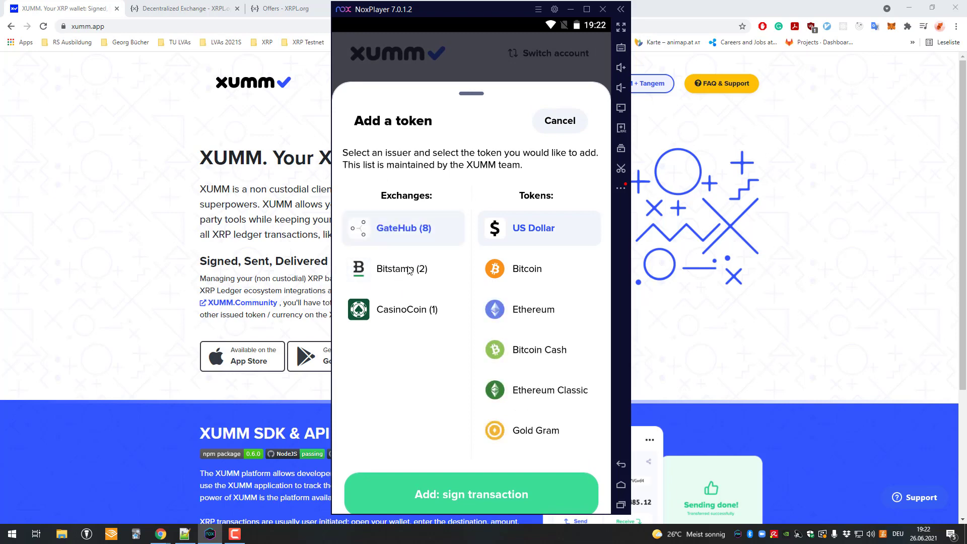
pyautogui.click(410, 269)
pyautogui.click(414, 240)
pyautogui.scroll(-2, 539, 343)
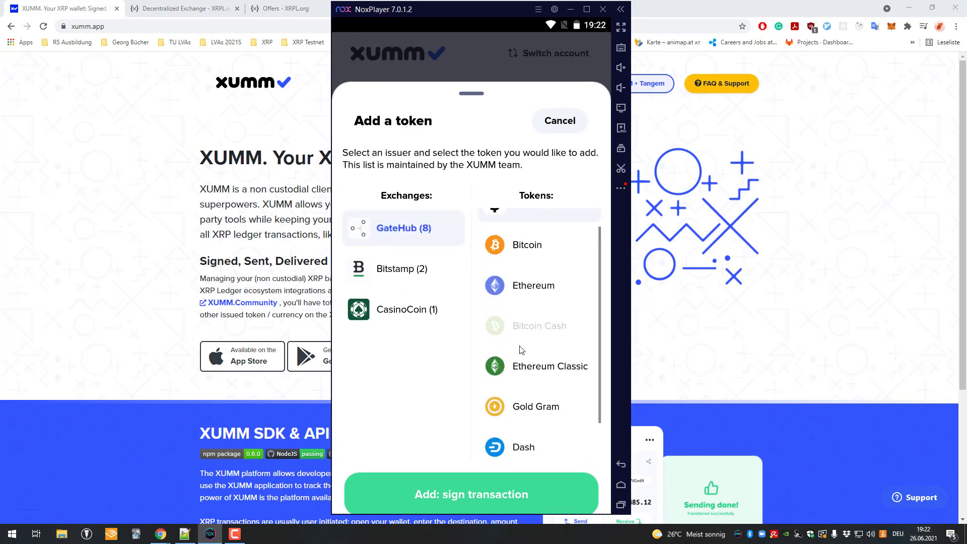
pyautogui.click(511, 72)
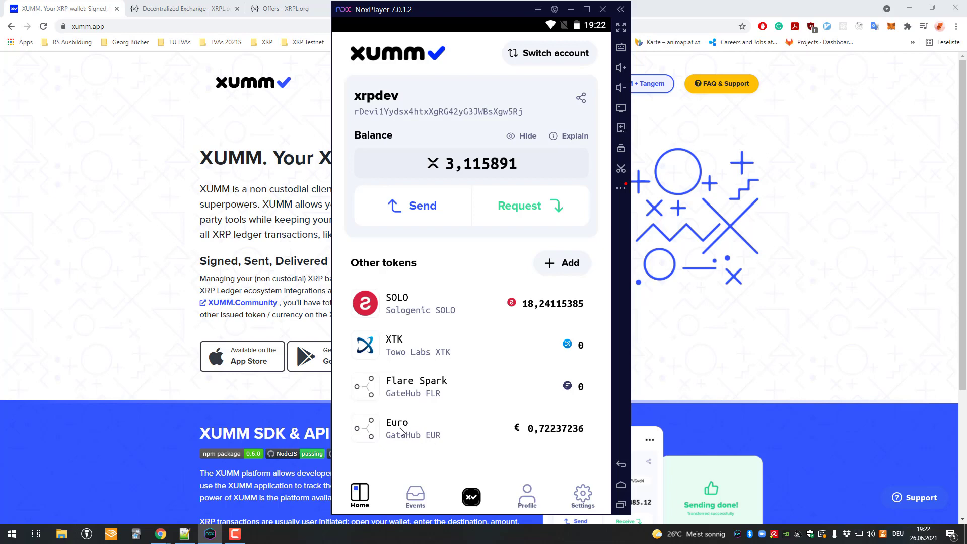
# - Start a 1 XRP to Euro exchange, then cancel it and return to the wallet
pyautogui.click(431, 436)
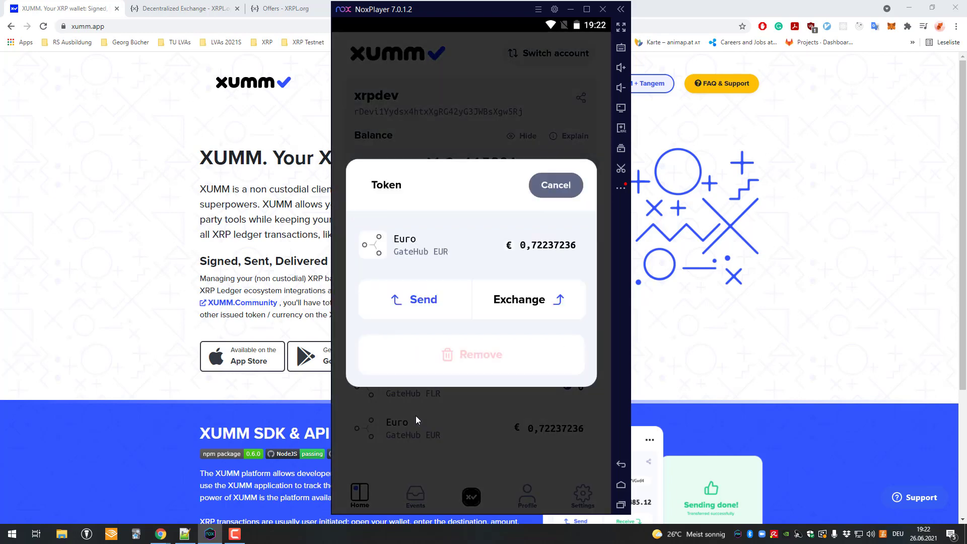
pyautogui.click(523, 289)
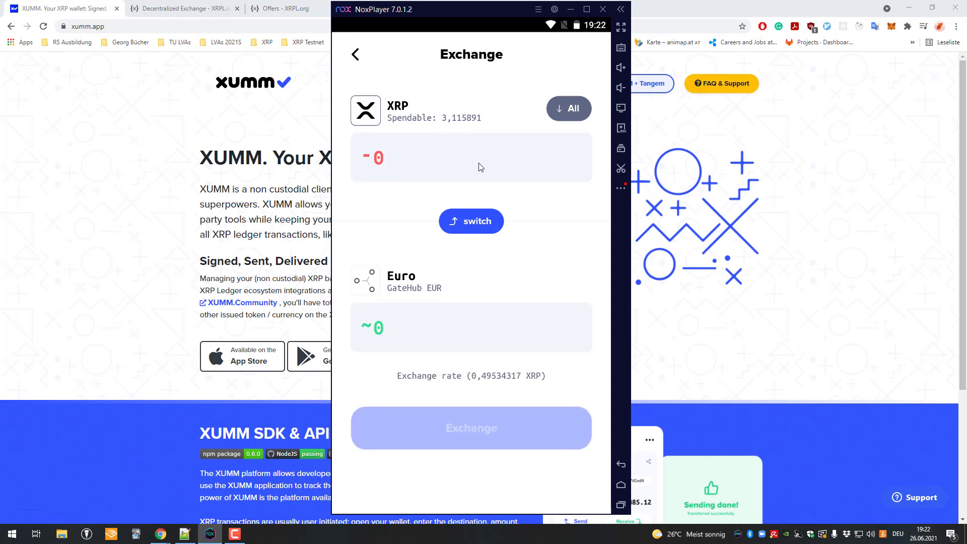
pyautogui.write('1')
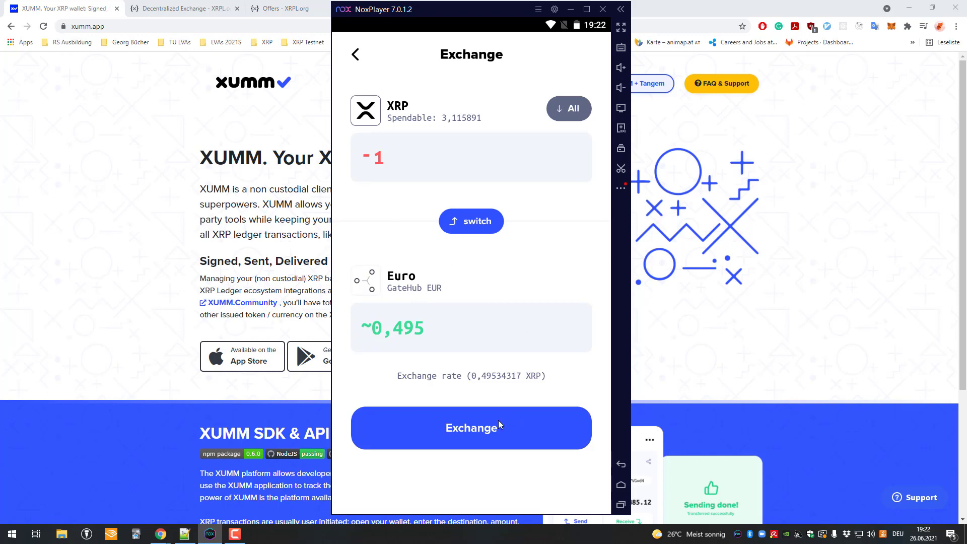
pyautogui.click(462, 419)
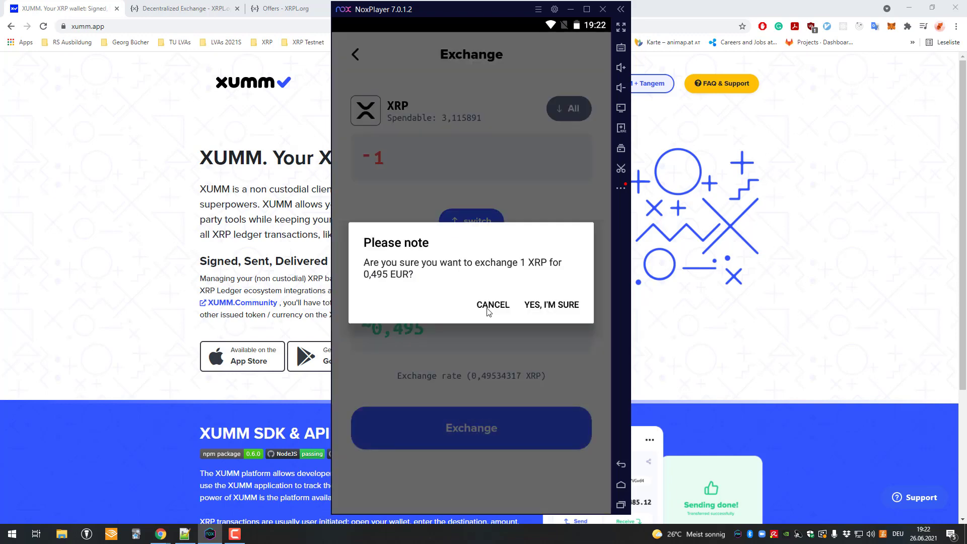
pyautogui.click(488, 309)
pyautogui.click(358, 53)
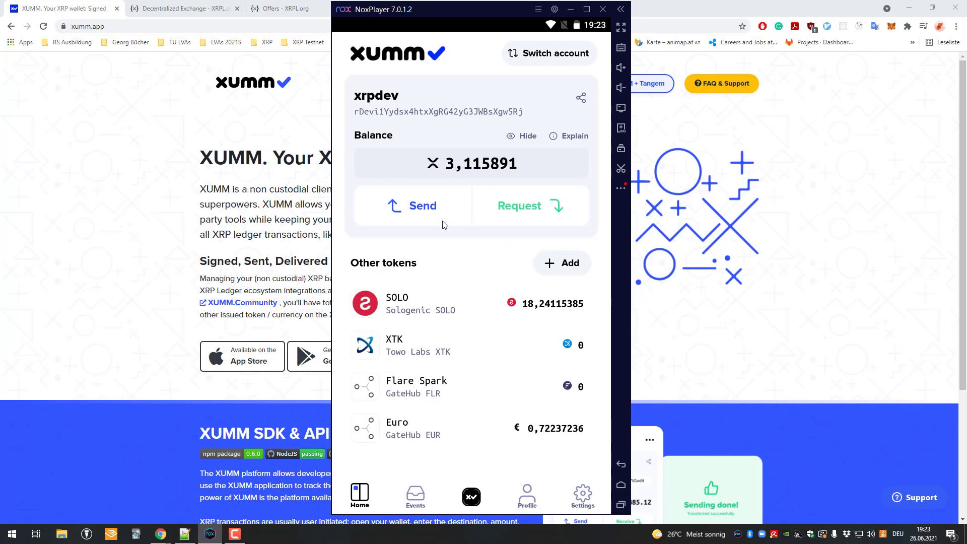
# - Bring the xumm.app website in Chrome to the front and highlight its heading briefly
pyautogui.click(102, 150)
pyautogui.moveTo(201, 158); pyautogui.dragTo(408, 199)
pyautogui.click(201, 159)
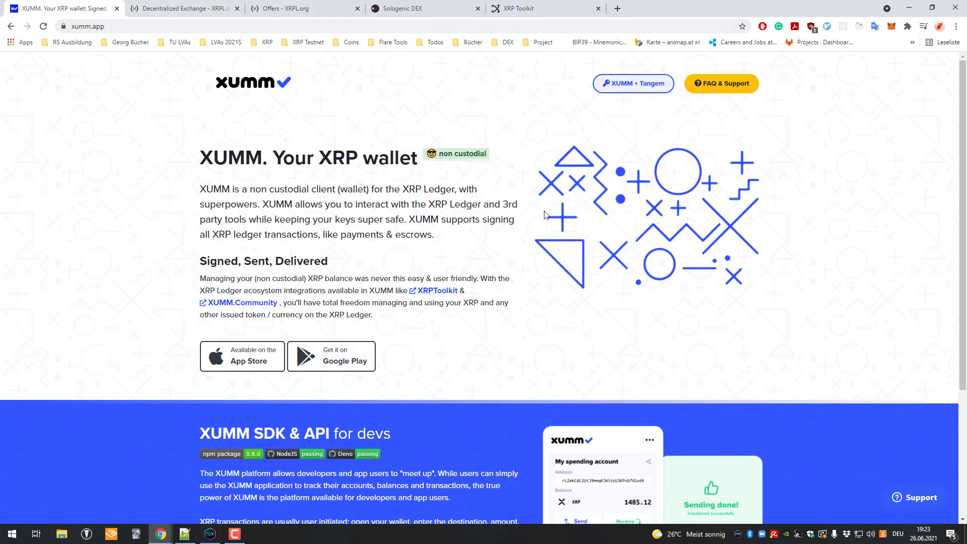
pyautogui.scroll(-2, 545, 215)
pyautogui.scroll(2, 545, 216)
pyautogui.moveTo(307, 158); pyautogui.dragTo(499, 325)
pyautogui.scroll(-2, 498, 247)
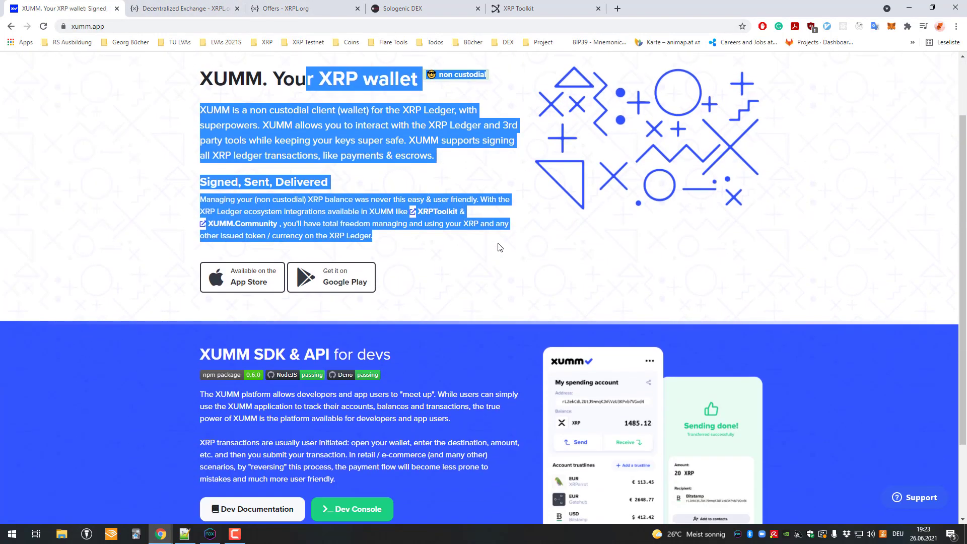
pyautogui.click(499, 247)
pyautogui.scroll(2, 496, 239)
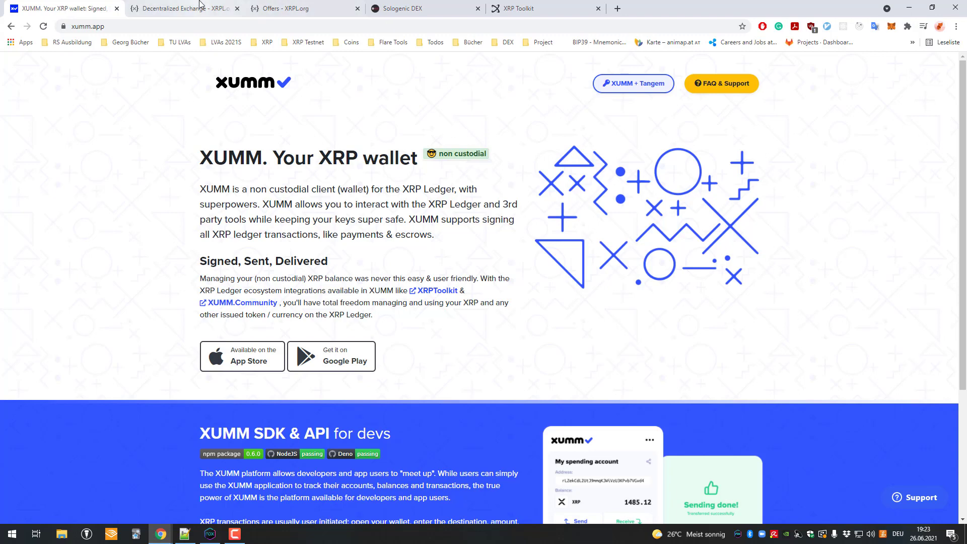
# - Bring XUMM forward and open the full More xApps list from the xApps chooser
pyautogui.click(209, 534)
pyautogui.click(471, 493)
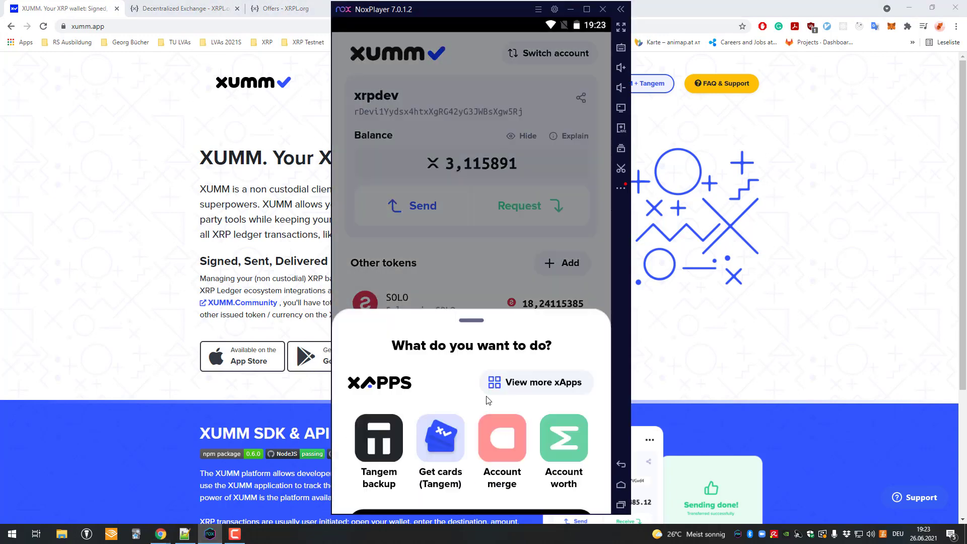
pyautogui.click(528, 333)
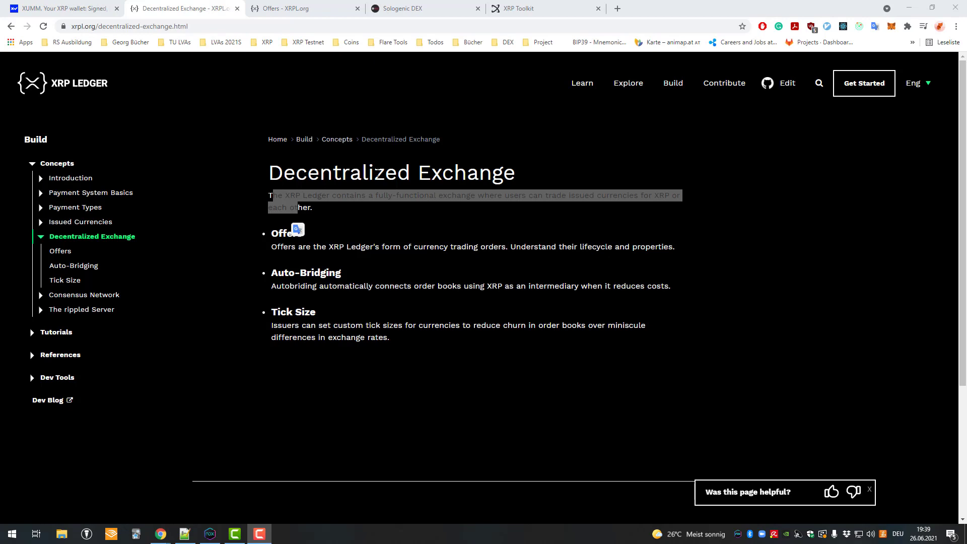
# - Bring the XRPL.org Decentralized Exchange page forward and highlight its intro sentence
pyautogui.click(185, 124)
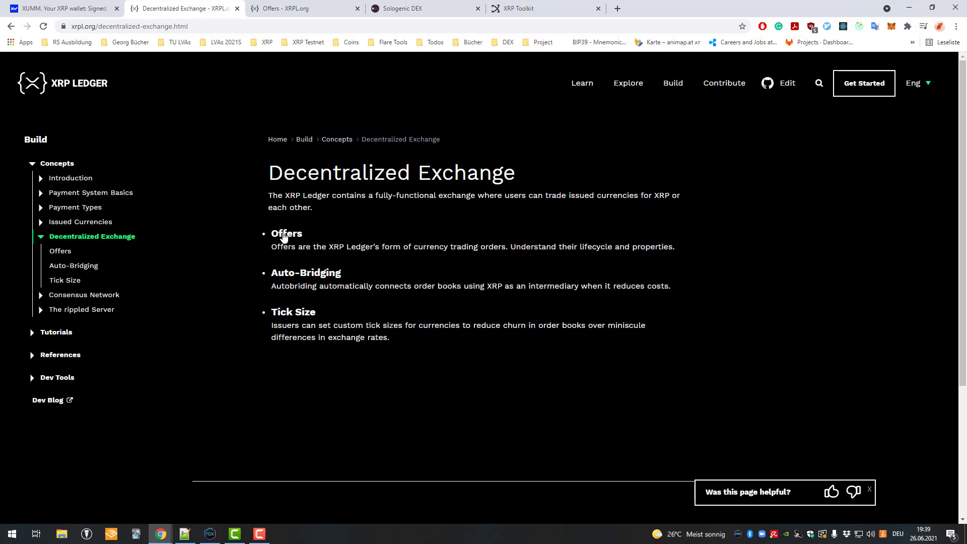
pyautogui.moveTo(256, 172); pyautogui.dragTo(535, 196)
pyautogui.click(286, 189)
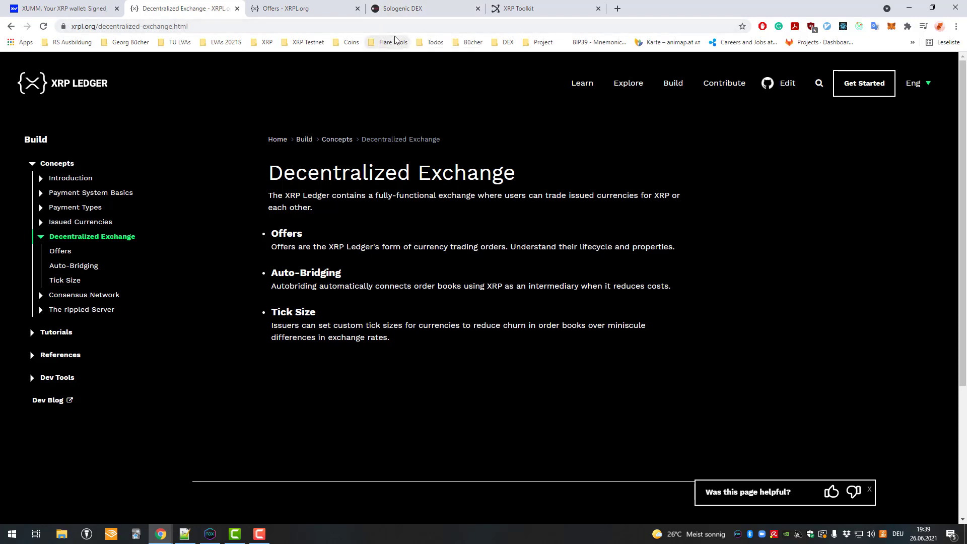
# - Switch to the Sologenic DEX tab and pan the SOLO/XRP price chart
pyautogui.click(398, 13)
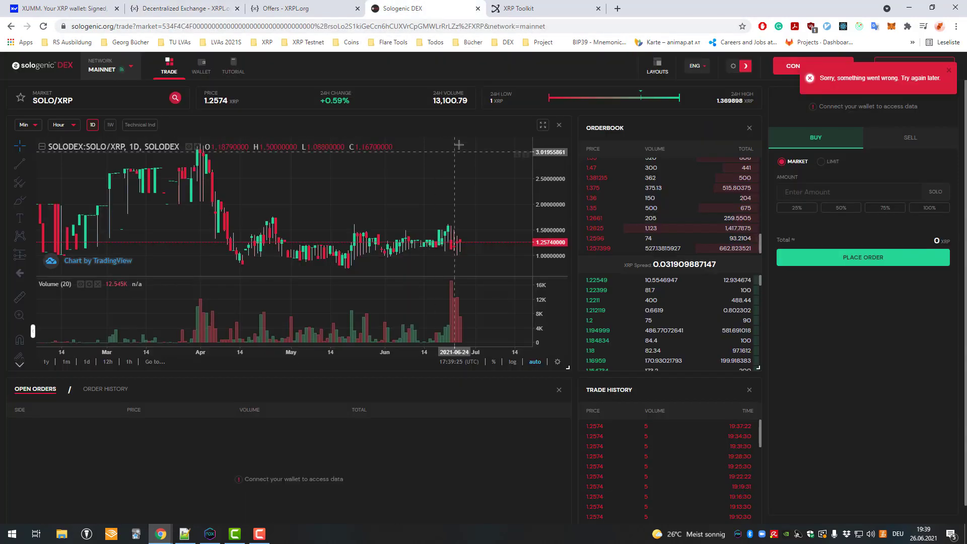
pyautogui.moveTo(464, 218); pyautogui.dragTo(336, 208)
pyautogui.scroll(-5, 337, 208)
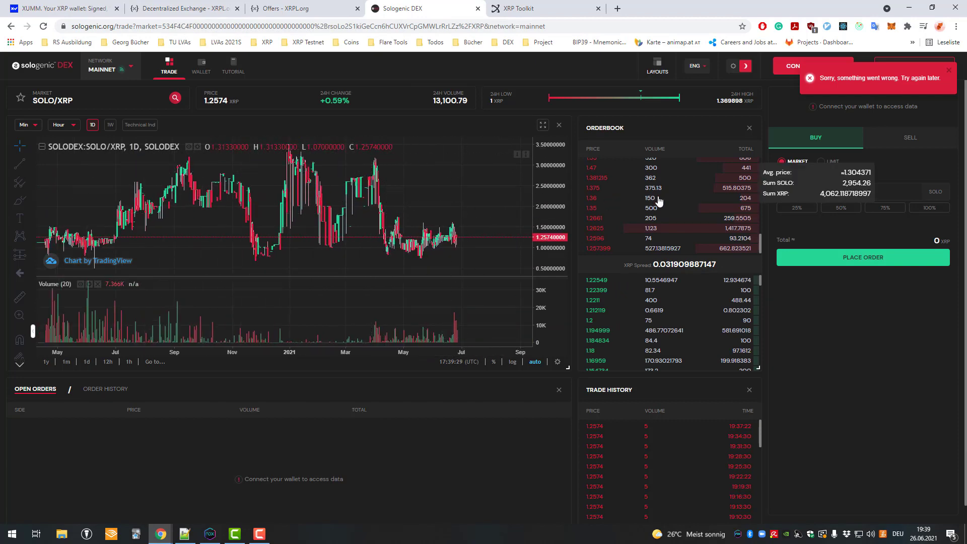
# - Open XRP Toolkit's XRP-USD trading page and look at the trading pair options
pyautogui.click(516, 10)
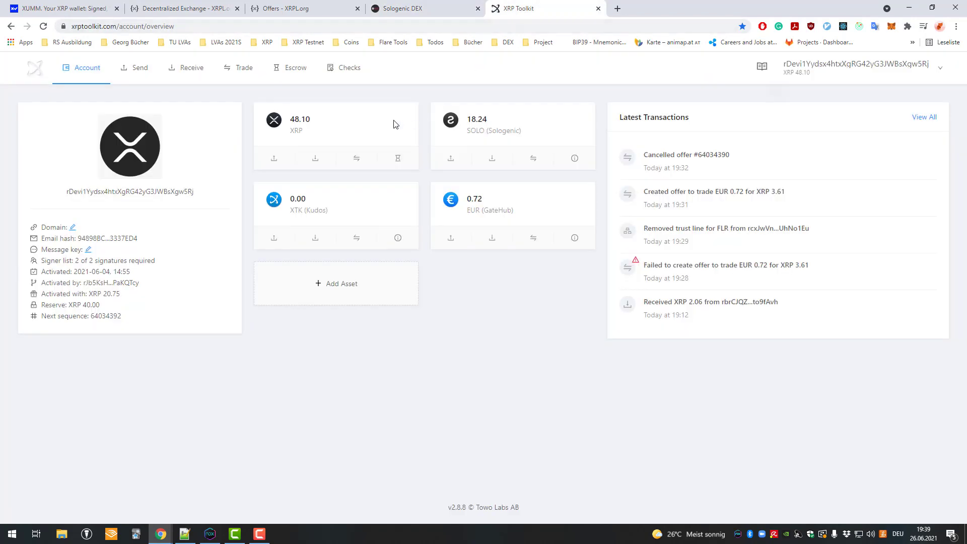
pyautogui.click(234, 68)
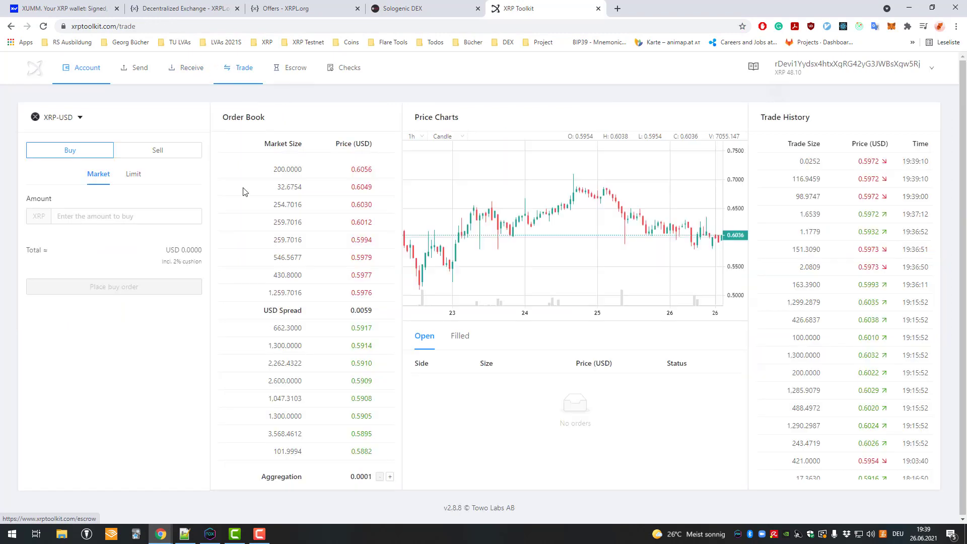
pyautogui.click(76, 119)
pyautogui.click(121, 119)
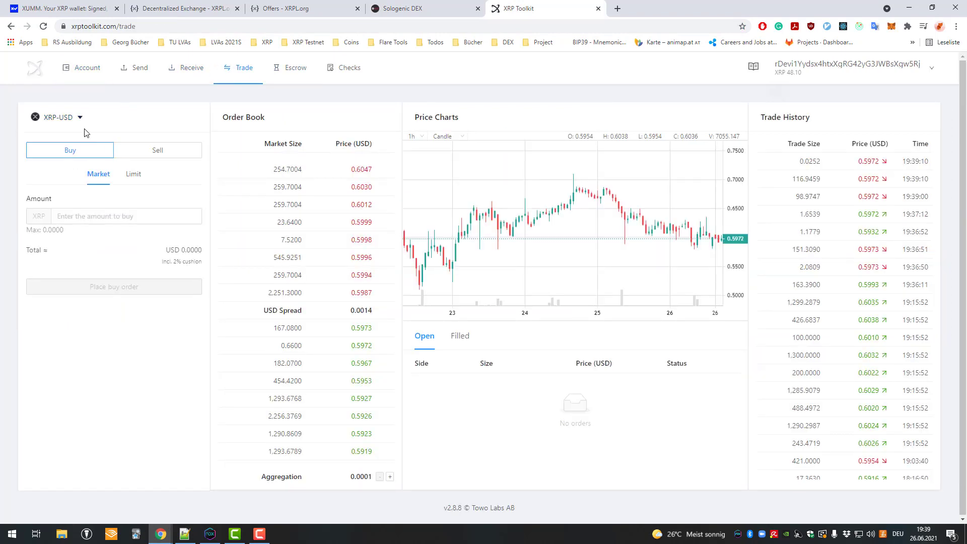
pyautogui.click(75, 123)
pyautogui.click(121, 119)
# - Compare the buy and sell forms and market versus limit, ending on a limit buy
pyautogui.click(79, 153)
pyautogui.click(151, 153)
pyautogui.click(103, 156)
pyautogui.click(132, 174)
pyautogui.click(98, 175)
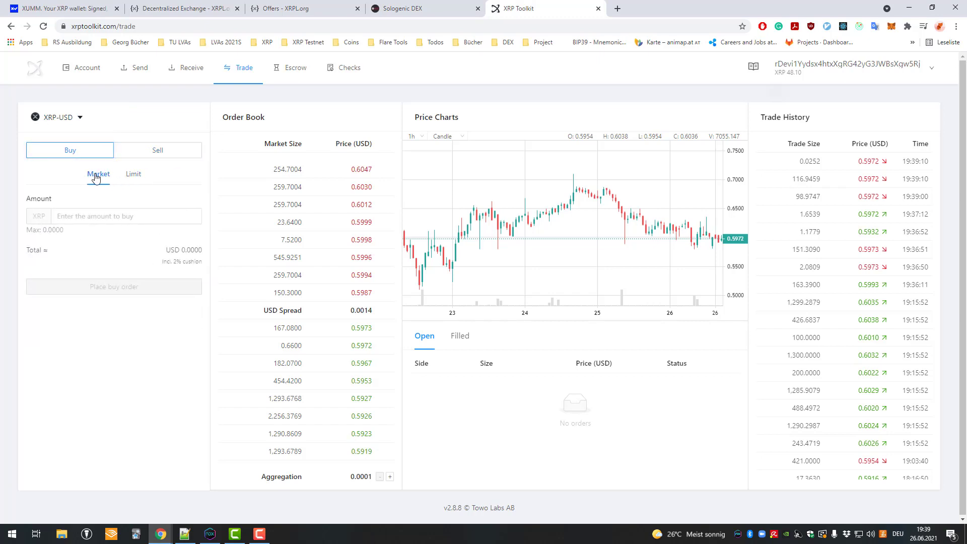
pyautogui.click(131, 176)
# - Pass through the Sologenic DEX and XRPL.org Offers tabs back to xumm.app
pyautogui.click(412, 7)
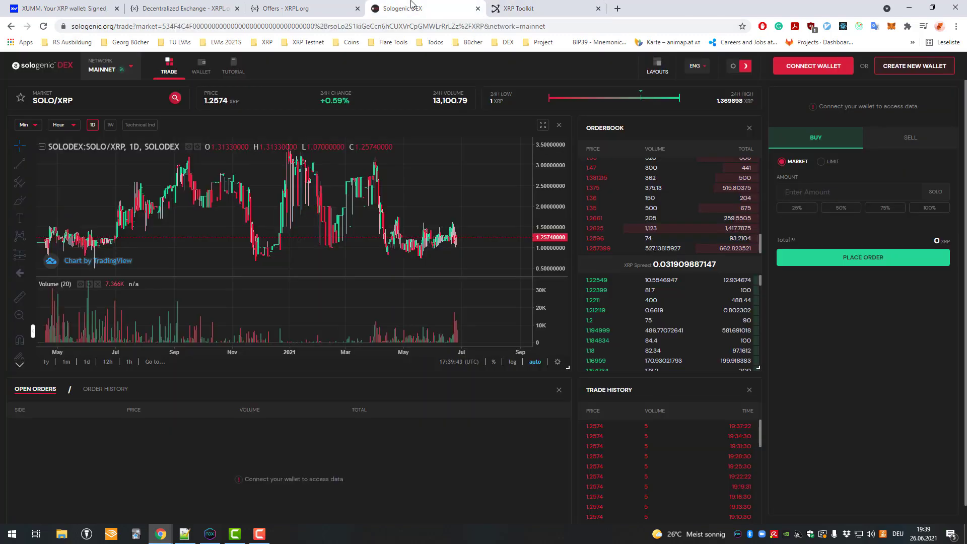
pyautogui.click(326, 5)
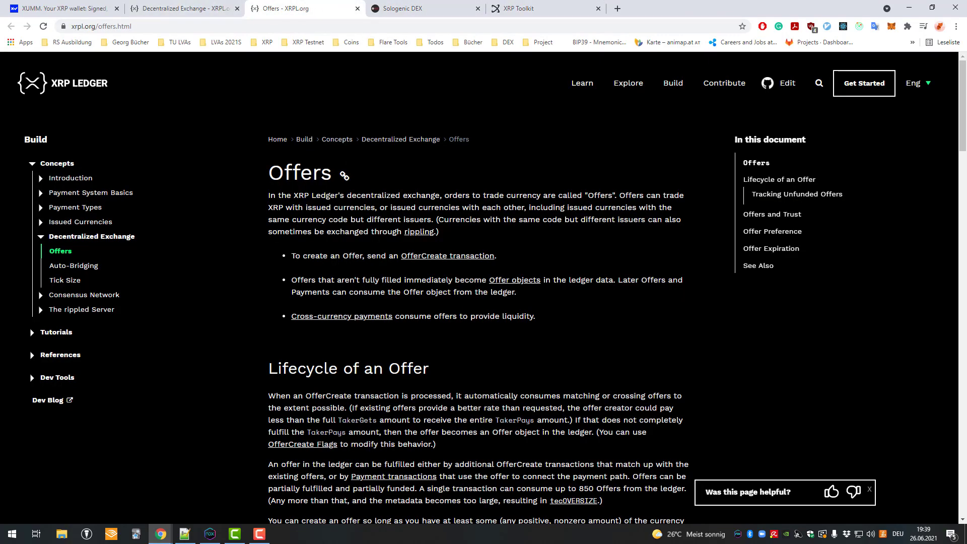
pyautogui.scroll(-3, 268, 125)
pyautogui.hotkey('ctrl', 'shift', 'Tab')
pyautogui.hotkey('ctrl', 'shift', 'Tab')
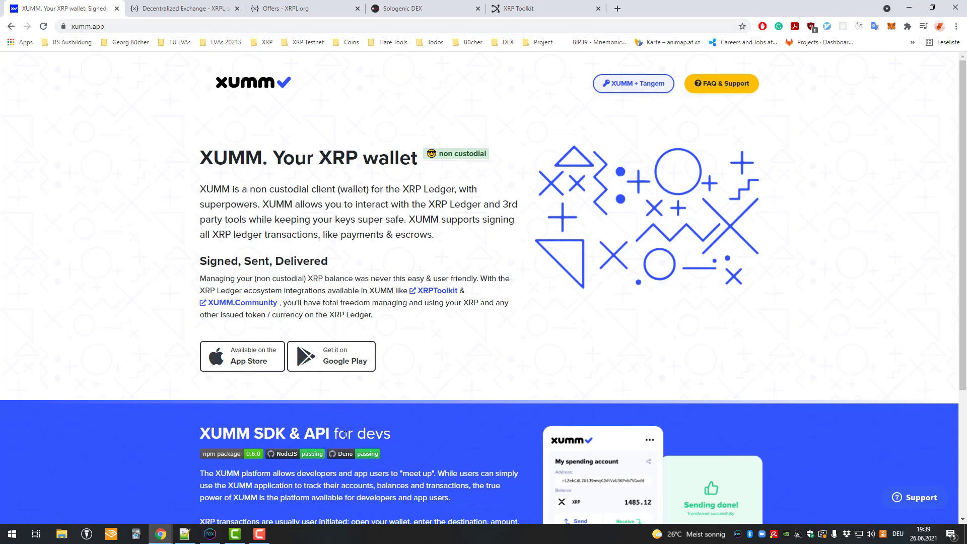
# - Bring the XUMM emulator forward and go to the Android home screen
pyautogui.click(210, 534)
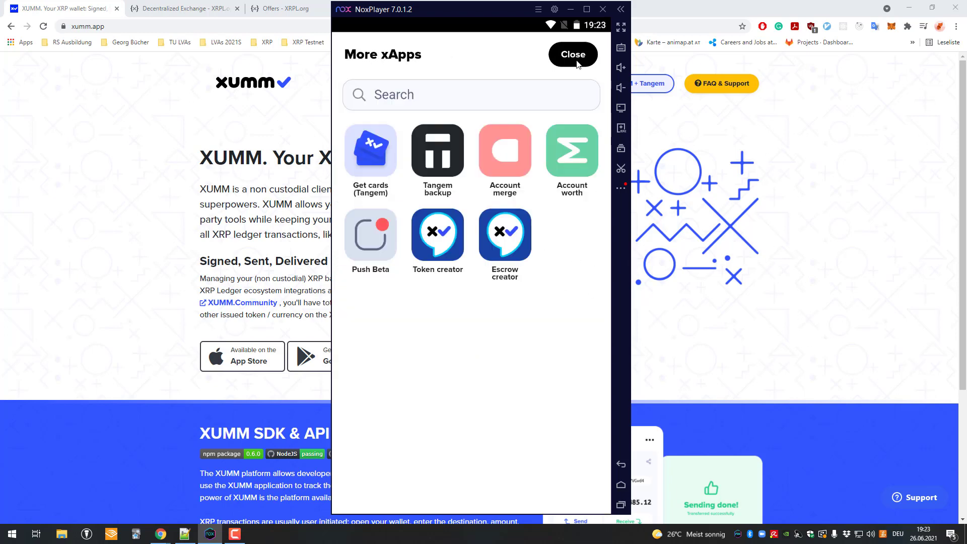
pyautogui.click(624, 485)
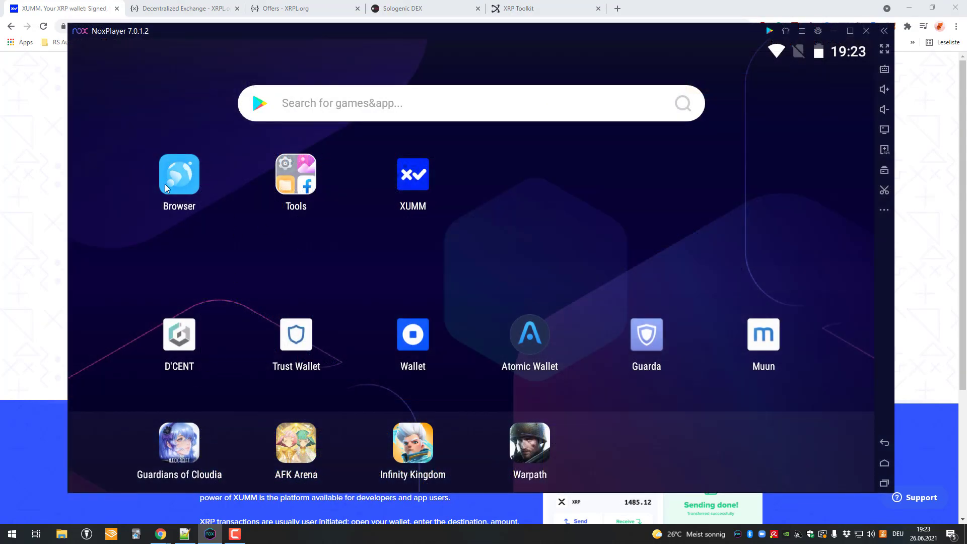
# - Open the DEX OfferCreate xApp in XUMM and unlock it with the wallet passcode
pyautogui.click(167, 188)
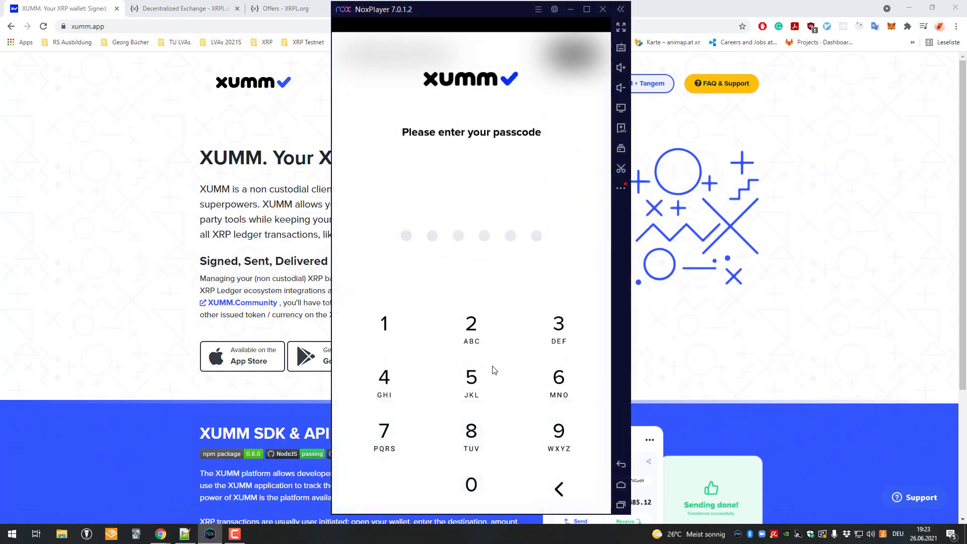
pyautogui.click(475, 328)
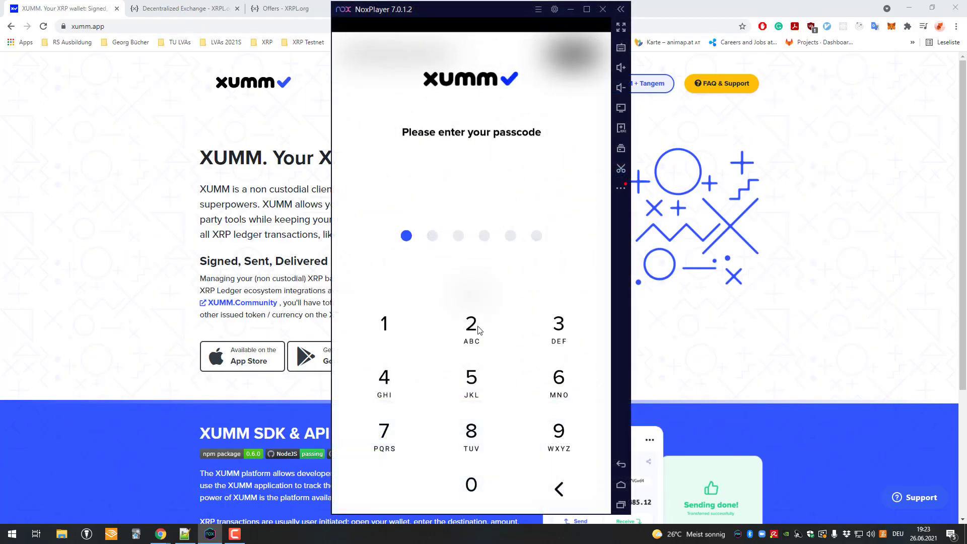
pyautogui.click(484, 328)
pyautogui.click(555, 328)
pyautogui.click(436, 378)
pyautogui.click(474, 379)
pyautogui.click(558, 382)
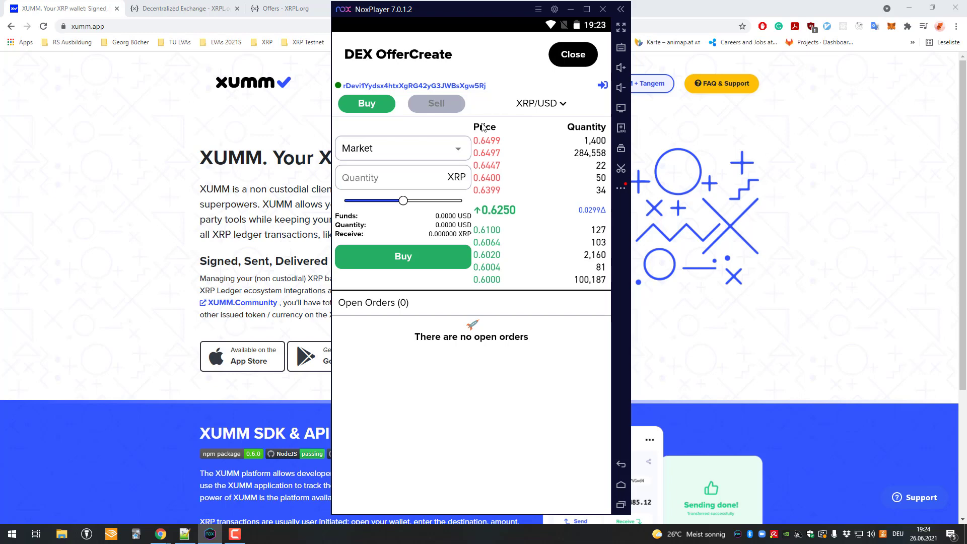
# - Keep XRP/USD as a market order and enter a buy quantity of 1 XRP
pyautogui.click(555, 104)
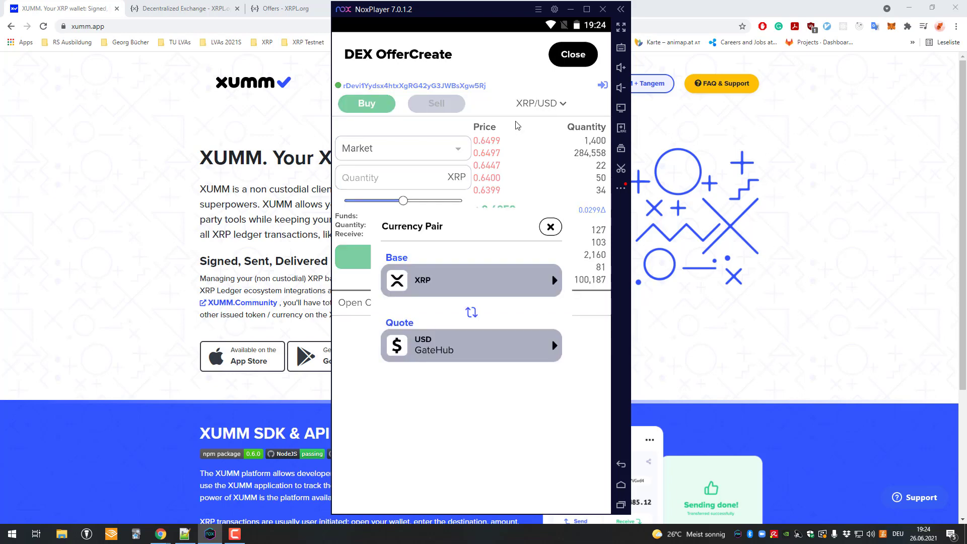
pyautogui.click(466, 392)
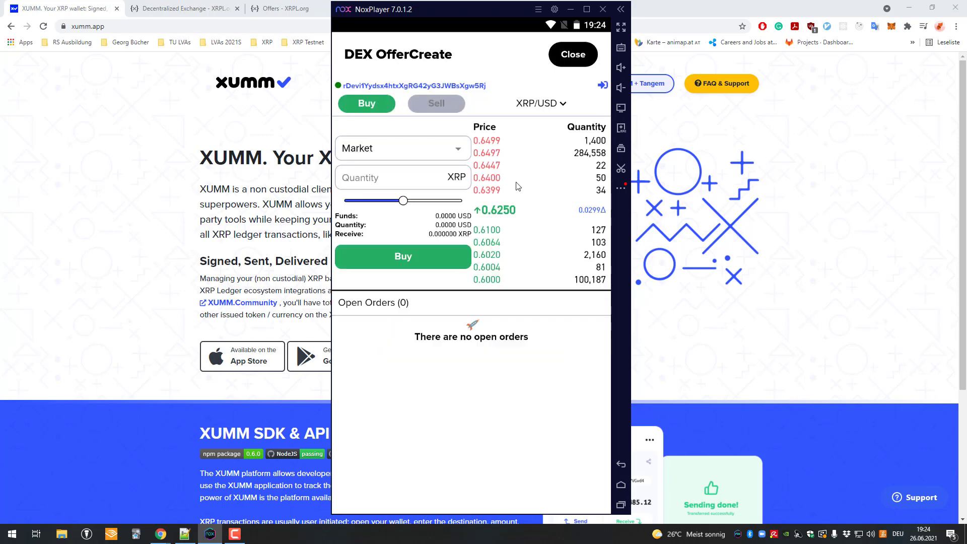
pyautogui.click(417, 151)
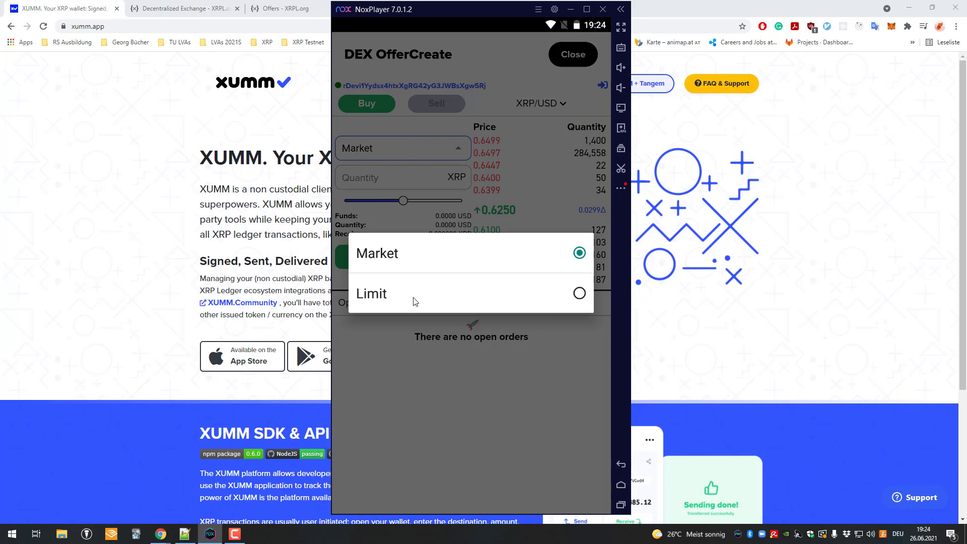
pyautogui.click(414, 301)
pyautogui.click(406, 142)
pyautogui.click(416, 251)
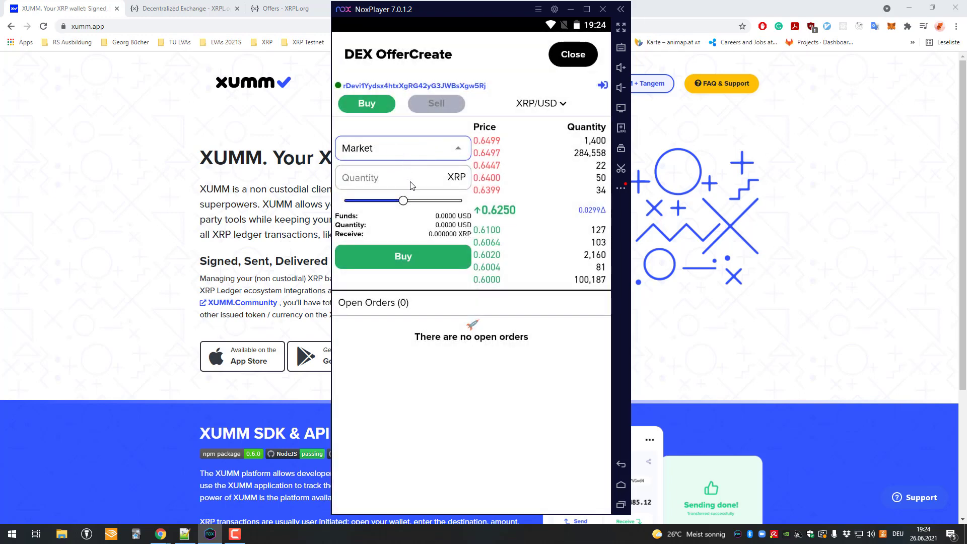
pyautogui.click(382, 124)
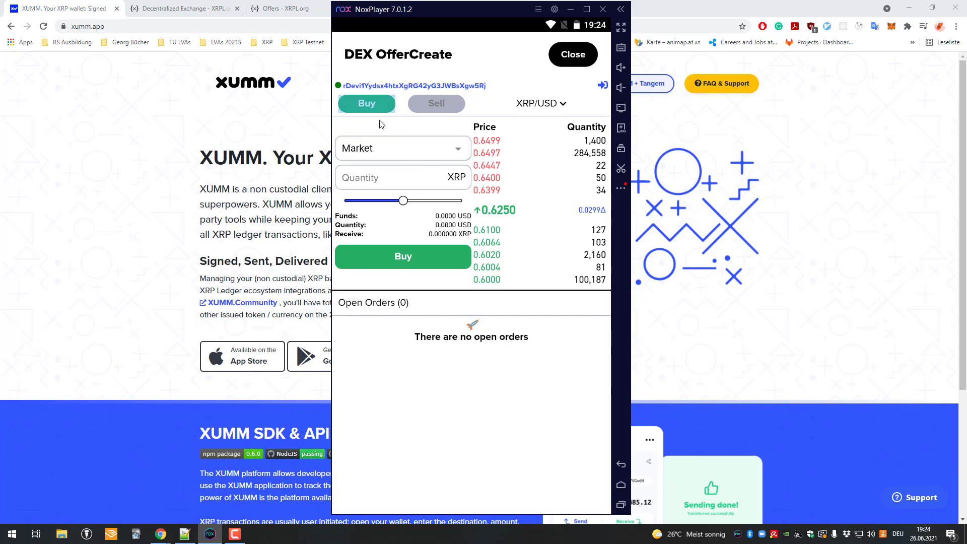
pyautogui.click(388, 186)
pyautogui.write('1')
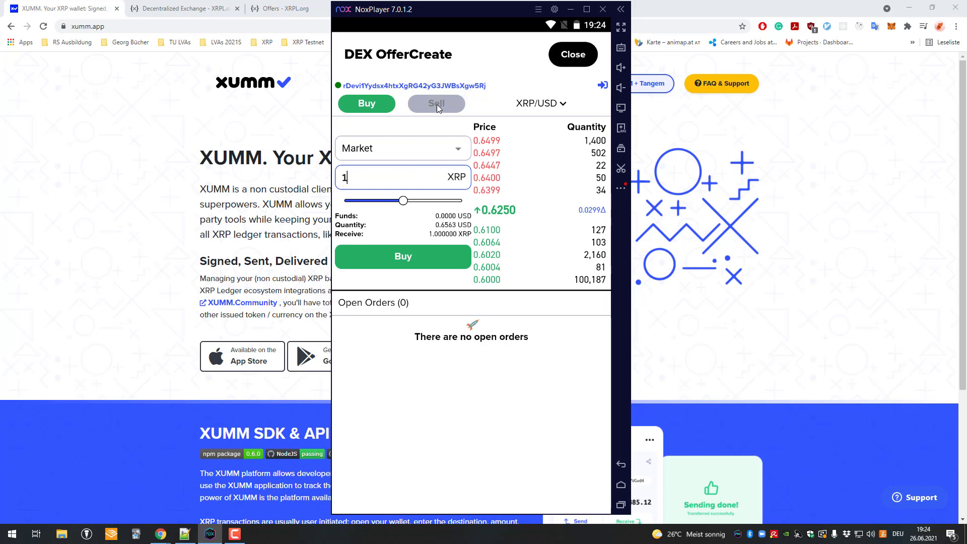
# - Change the trading pair to XRP/EUR with GateHub as the EUR issuer
pyautogui.click(534, 106)
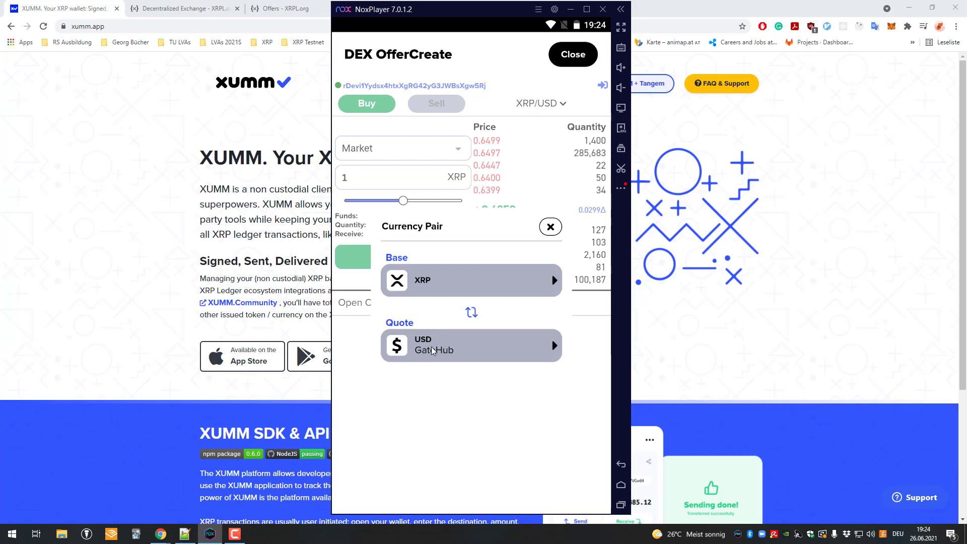
pyautogui.click(447, 349)
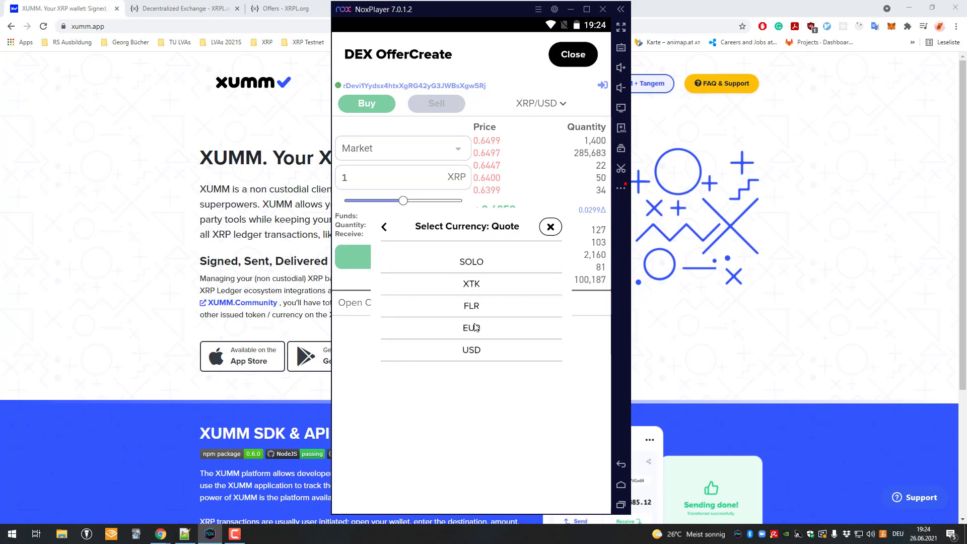
pyautogui.click(475, 328)
pyautogui.click(477, 265)
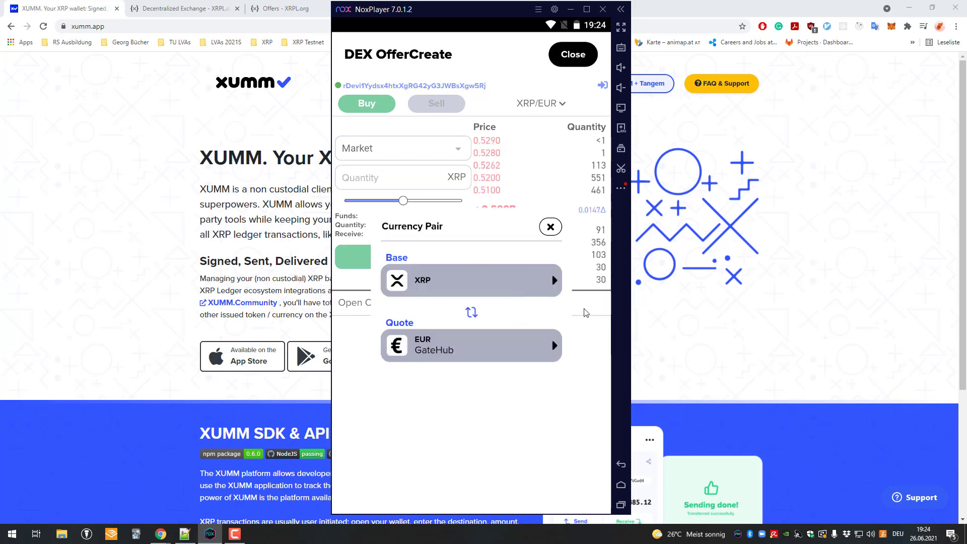
# - Set up a market sell of 1 XRP
pyautogui.click(436, 103)
pyautogui.click(390, 178)
pyautogui.write('1')
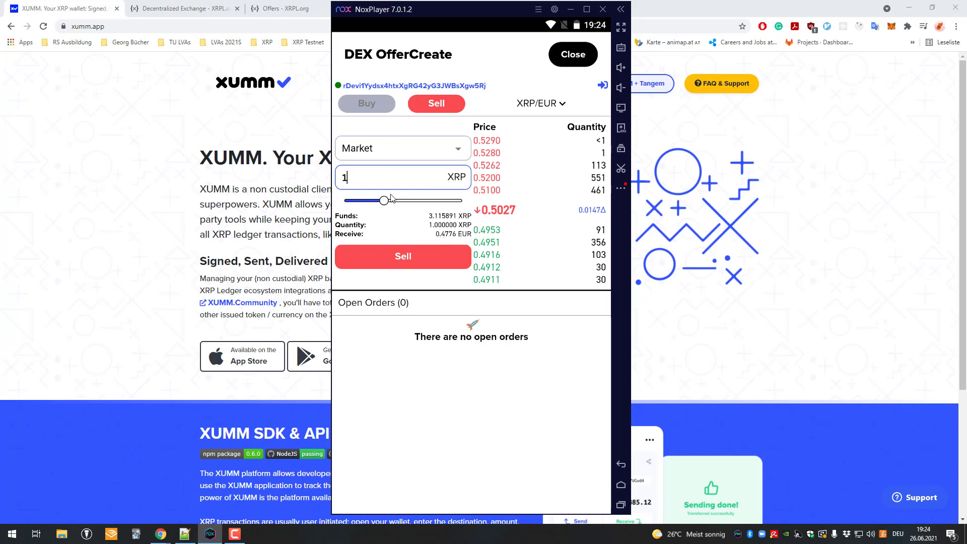
# - Submit the 1 XRP sell and review the 0,477565 EUR offer with its 0.000012 XRP fee
pyautogui.click(418, 259)
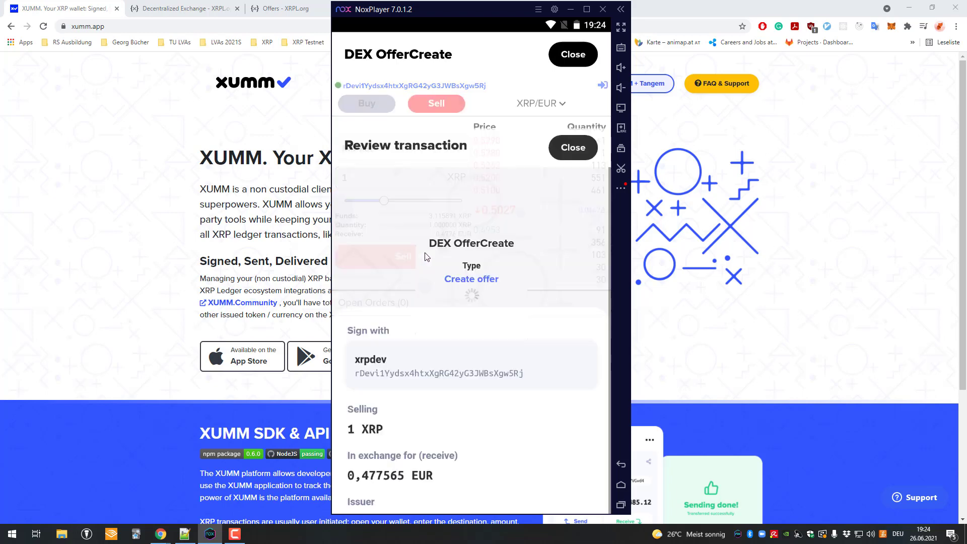
pyautogui.scroll(3, 425, 249)
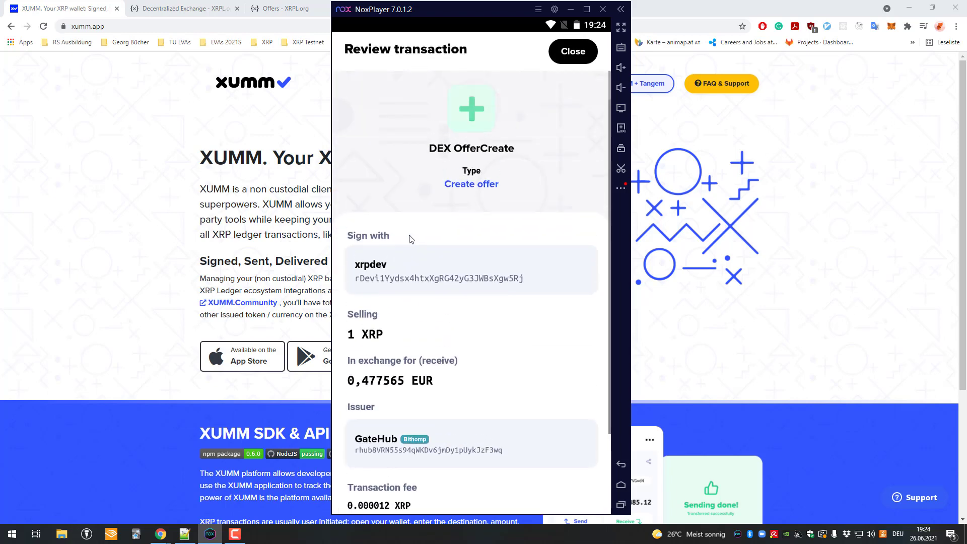
pyautogui.scroll(-3, 414, 242)
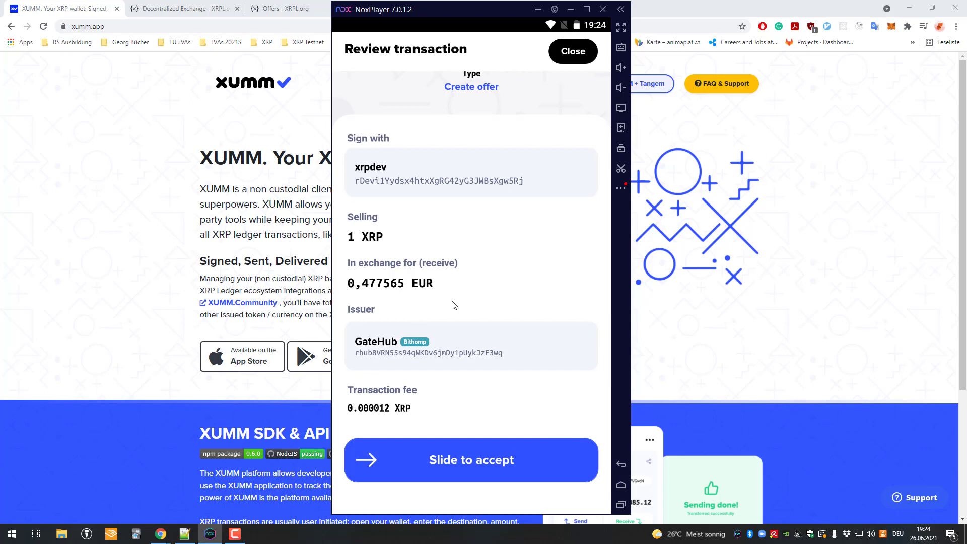
pyautogui.scroll(3, 432, 212)
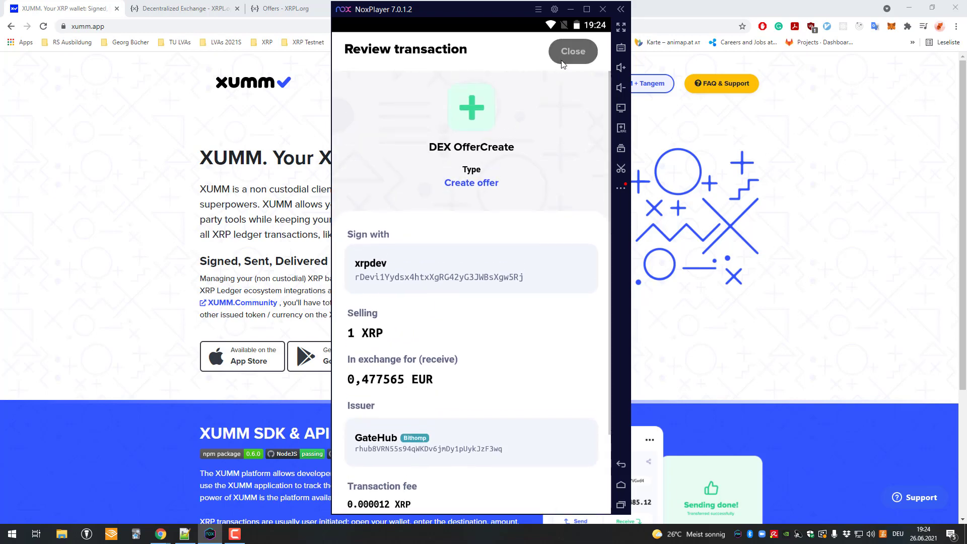
pyautogui.scroll(-3, 481, 313)
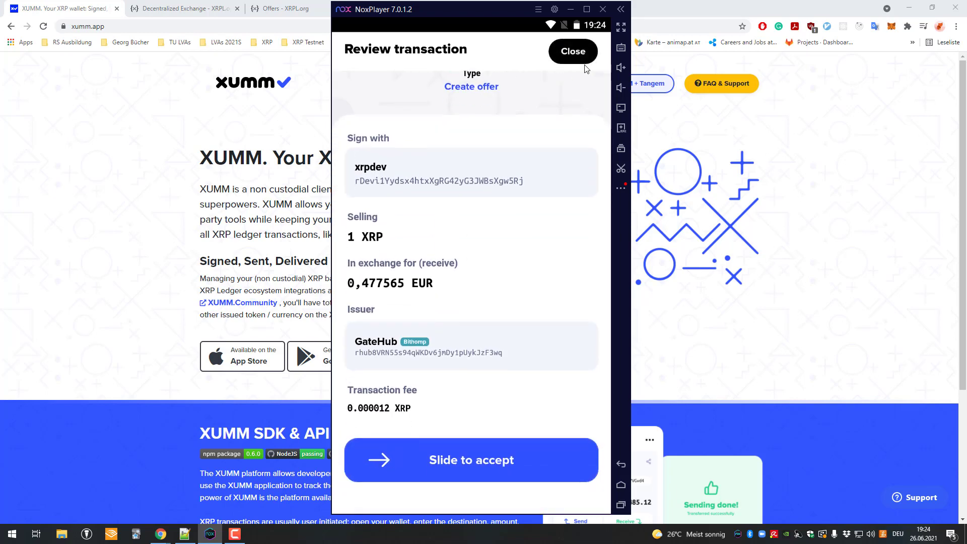
# - Dismiss the review without signing and switch the order to buying
pyautogui.moveTo(380, 458); pyautogui.dragTo(585, 460)
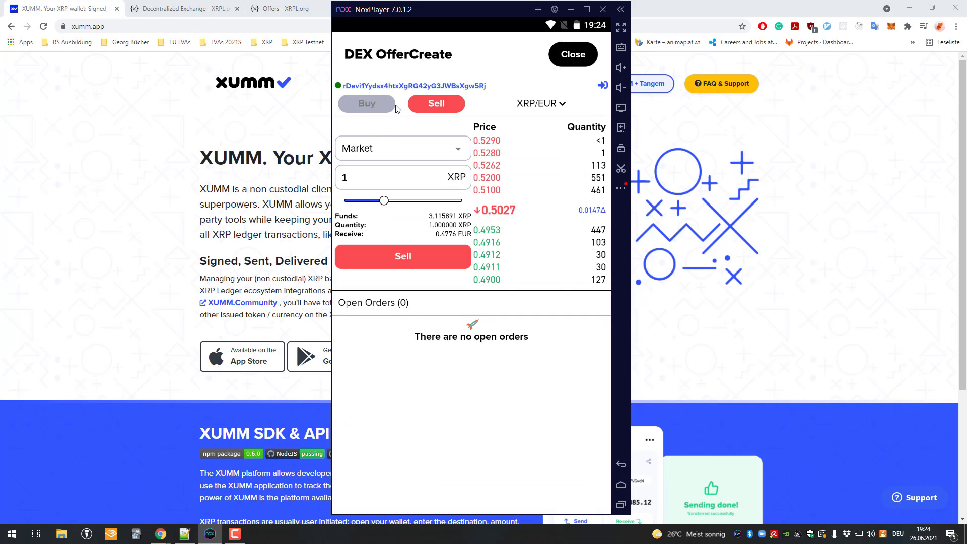
pyautogui.click(389, 105)
pyautogui.click(384, 104)
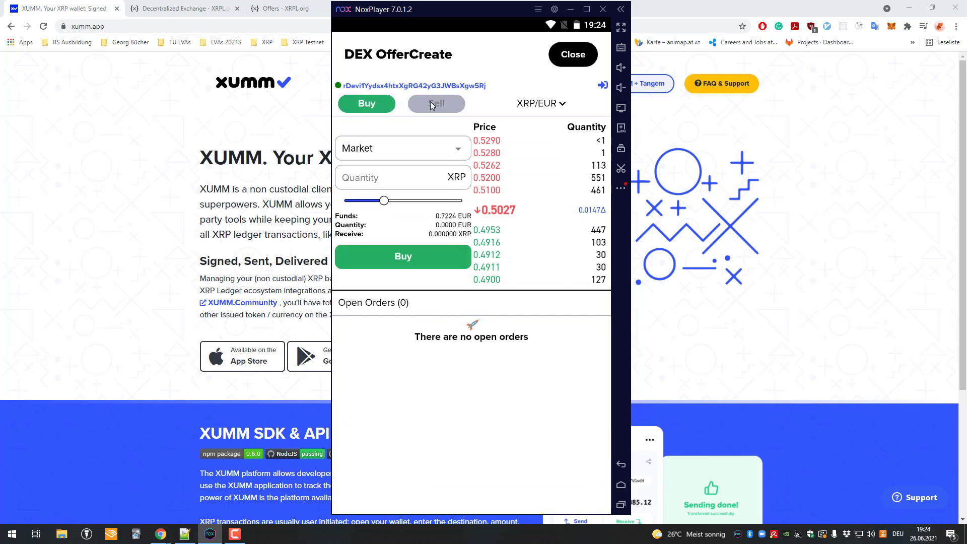
pyautogui.click(383, 103)
# - Browse the base currencies and set the quote currency to LTC from GateHub
pyautogui.click(538, 104)
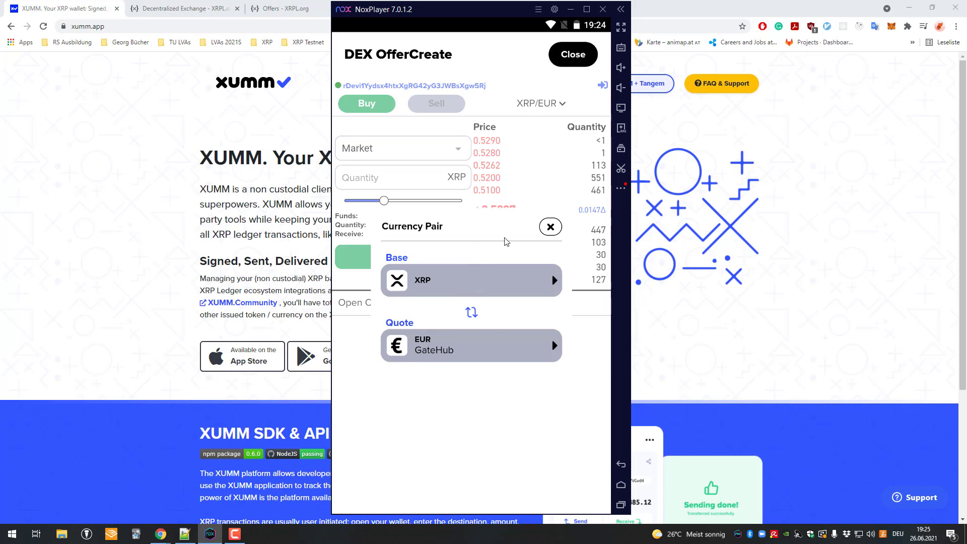
pyautogui.click(481, 282)
pyautogui.scroll(-5, 478, 270)
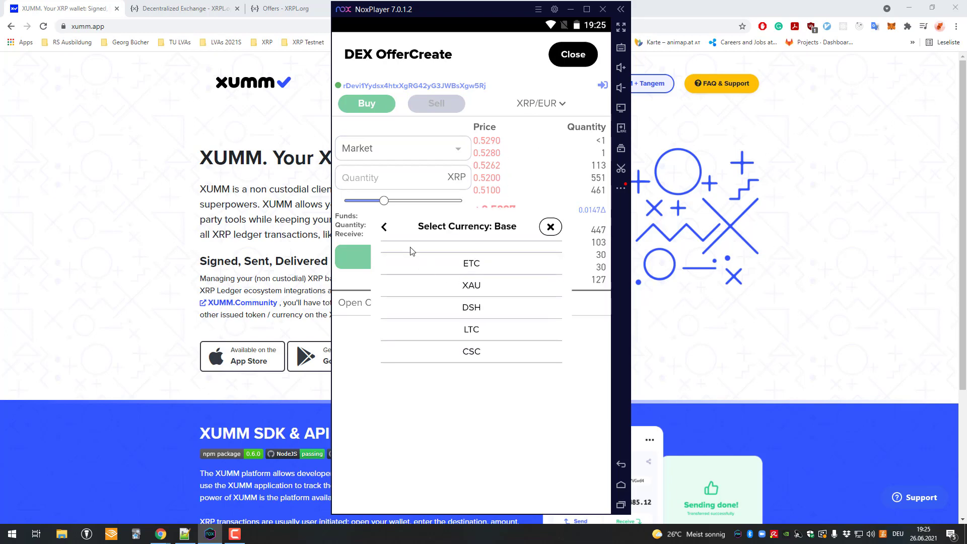
pyautogui.click(380, 226)
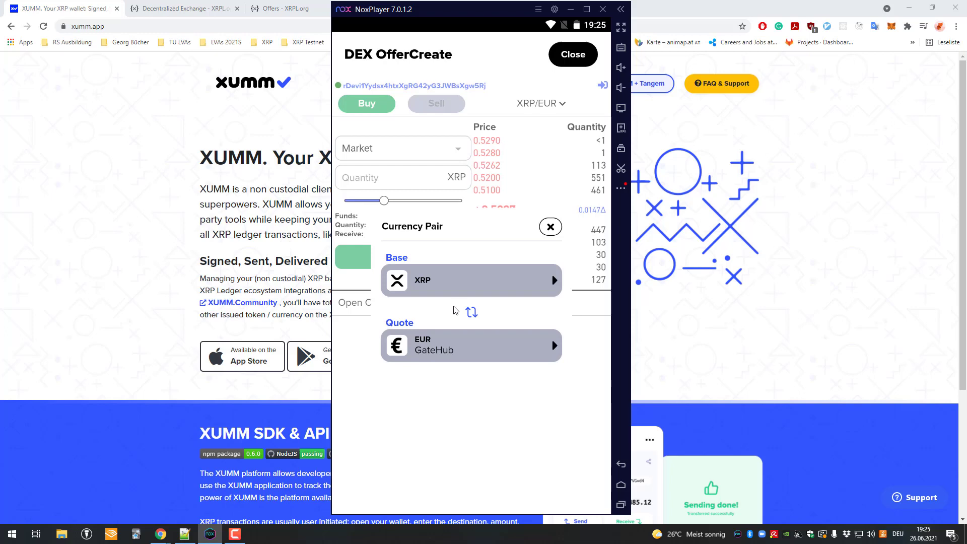
pyautogui.click(458, 349)
pyautogui.scroll(-5, 465, 319)
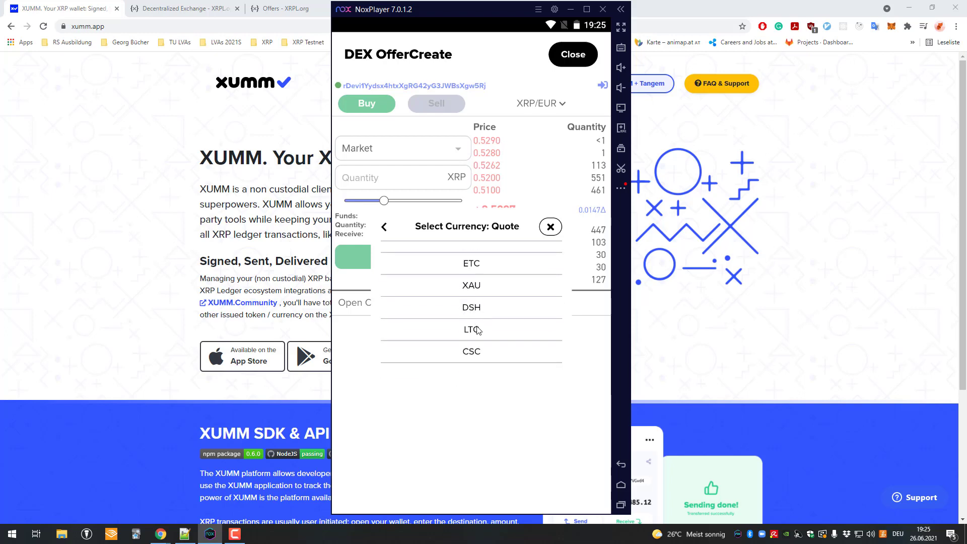
pyautogui.click(477, 330)
pyautogui.click(474, 262)
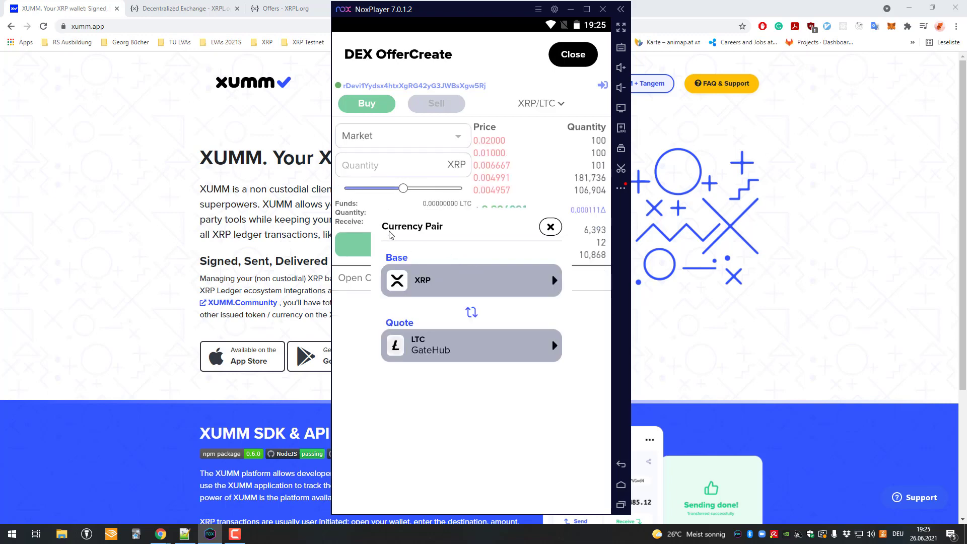
# - Change the quote currency to SOLO with its issuer, showing the XRP/SOLO order book
pyautogui.click(473, 330)
pyautogui.scroll(-5, 472, 331)
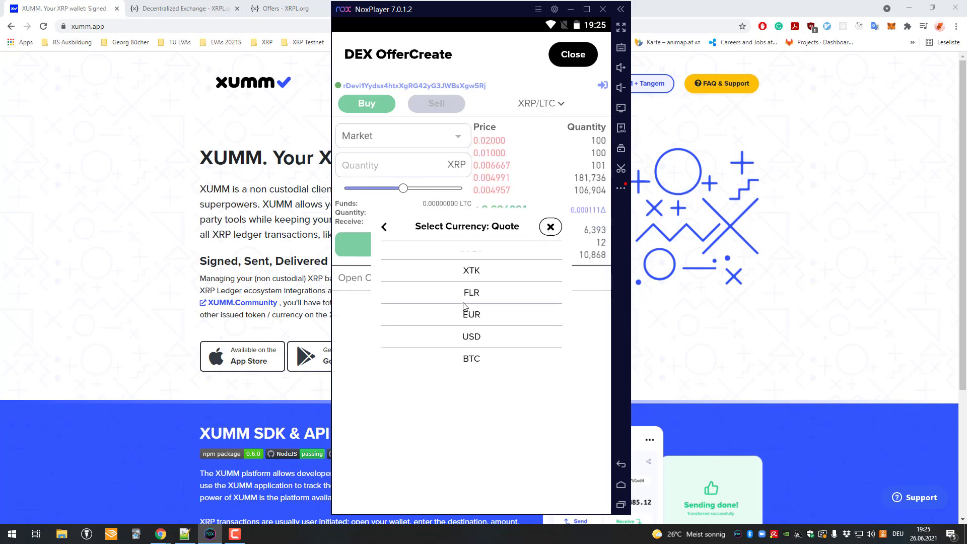
pyautogui.scroll(5, 431, 267)
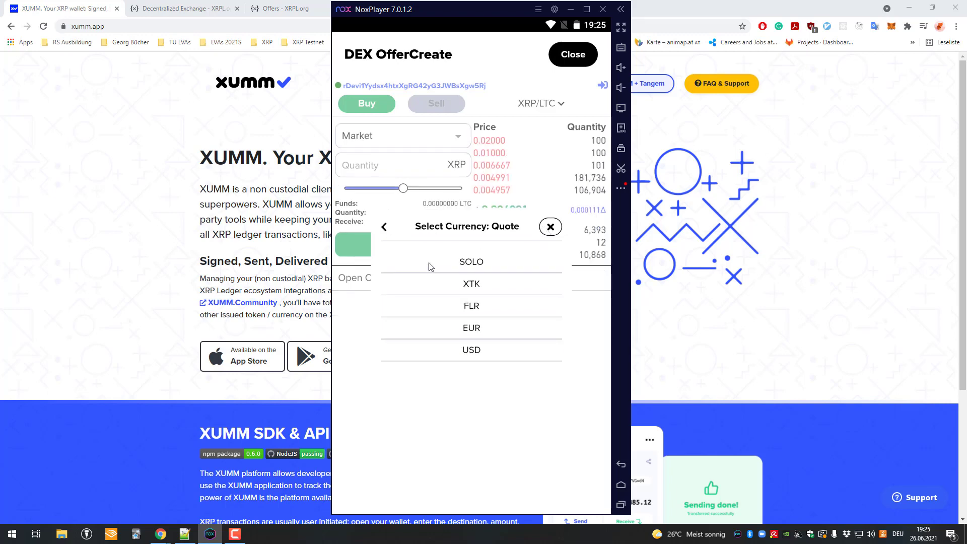
pyautogui.click(384, 227)
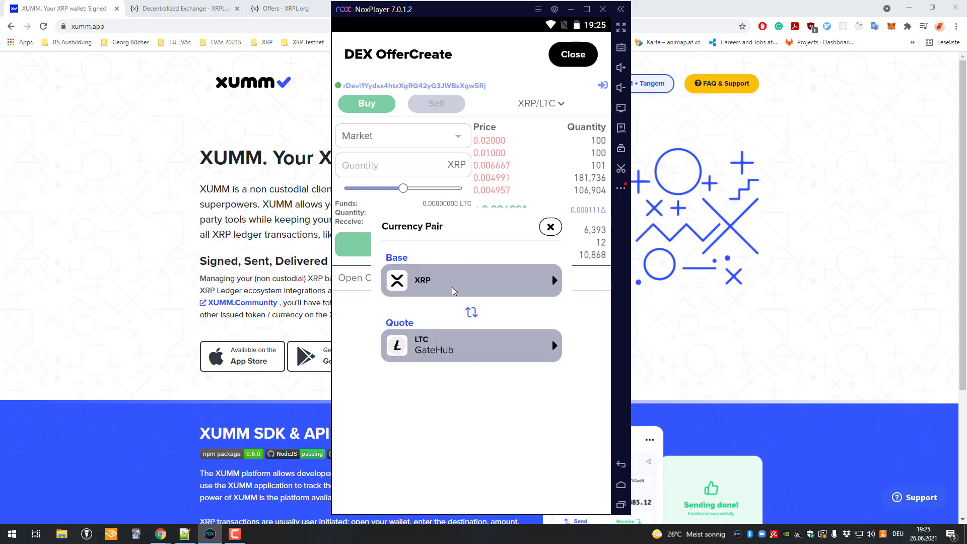
pyautogui.click(470, 336)
pyautogui.scroll(-2, 494, 319)
pyautogui.scroll(-2, 494, 319)
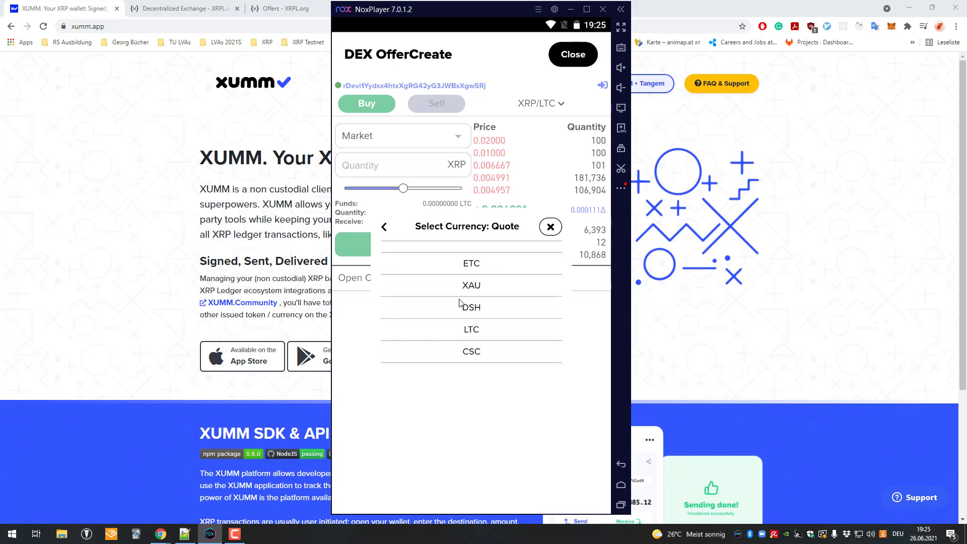
pyautogui.scroll(4, 471, 265)
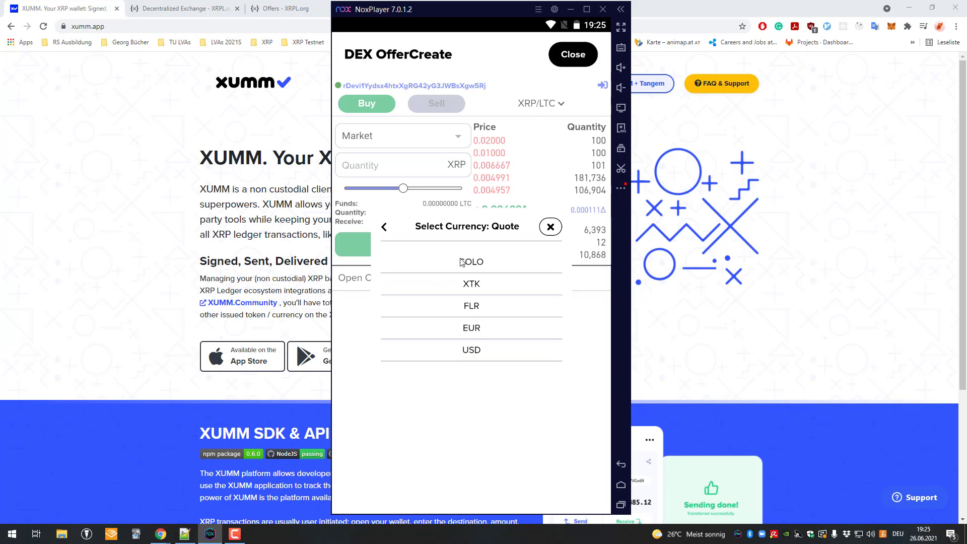
pyautogui.click(471, 260)
pyautogui.click(473, 264)
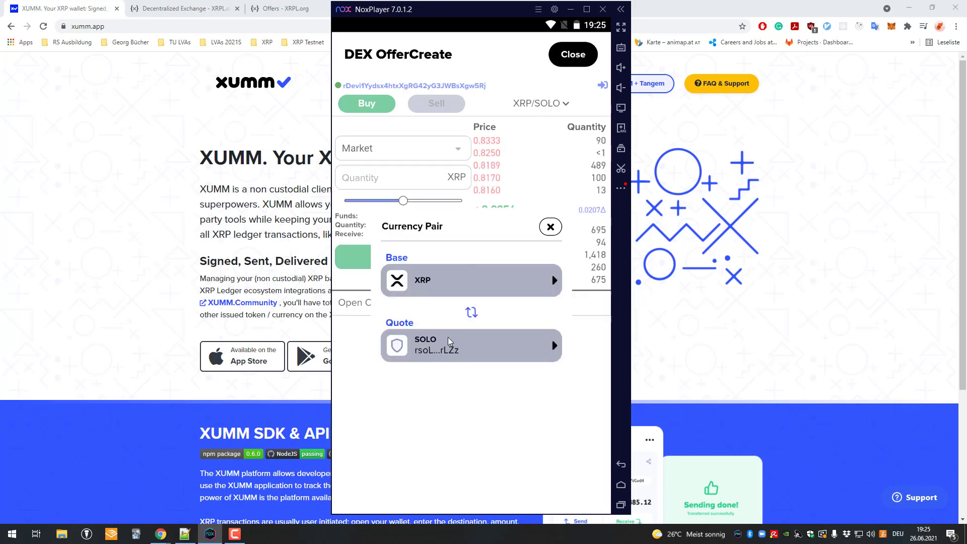
pyautogui.click(548, 227)
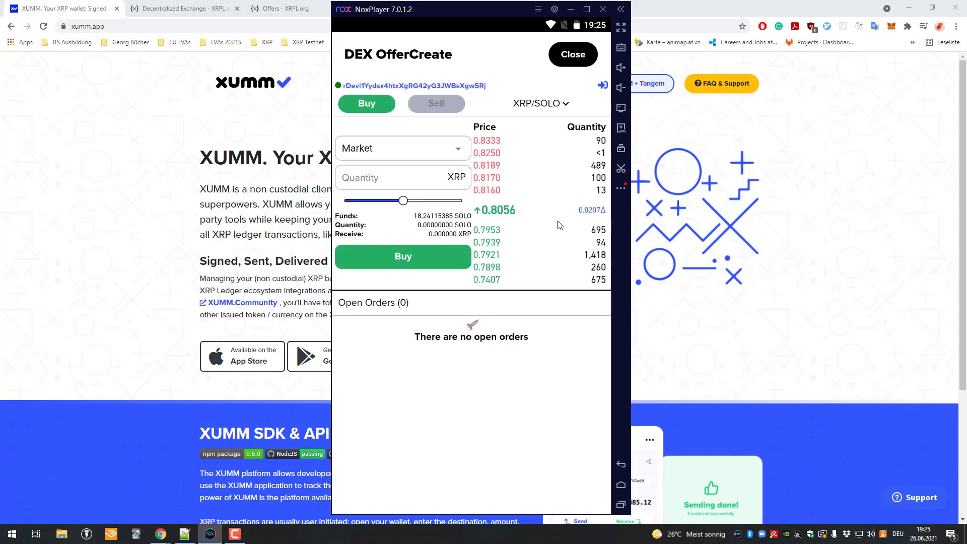
# - Try the Buy and Sell tabs with test quantities 1 and 12
pyautogui.click(401, 178)
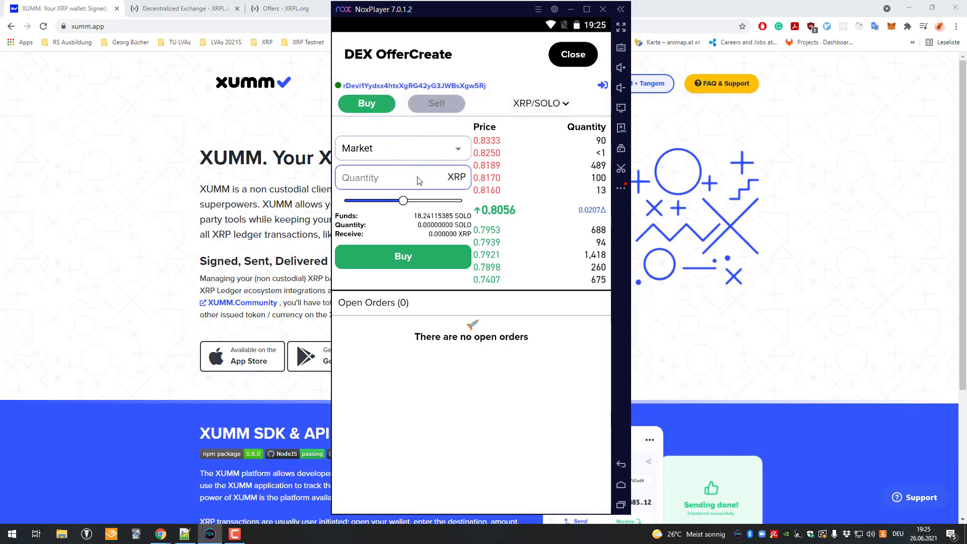
pyautogui.write('1')
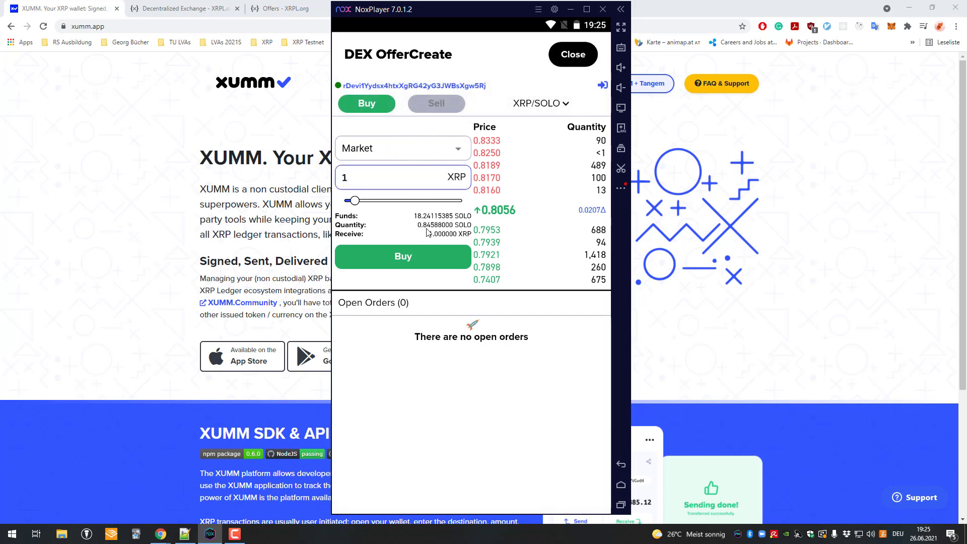
pyautogui.click(432, 104)
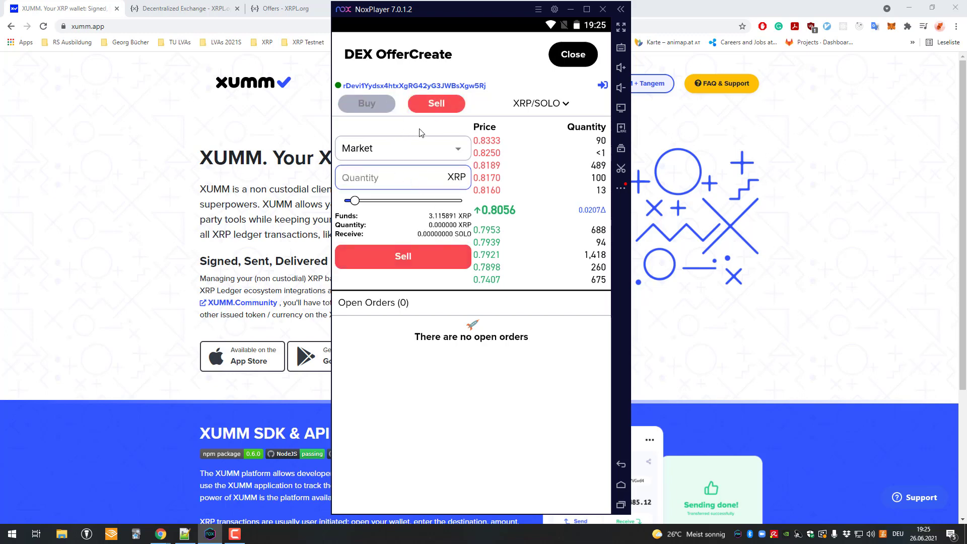
pyautogui.click(413, 185)
pyautogui.write('12')
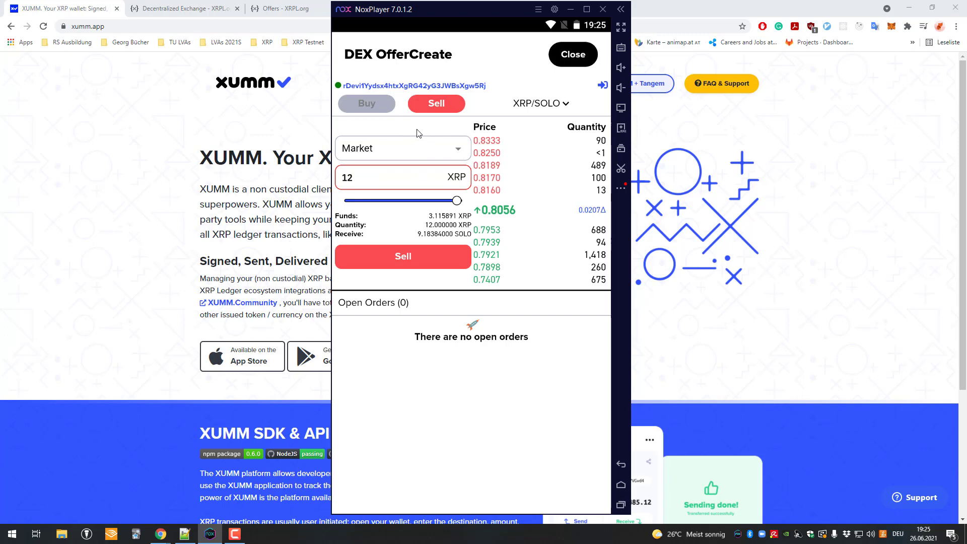
pyautogui.press('BackSpace')
pyautogui.click(382, 107)
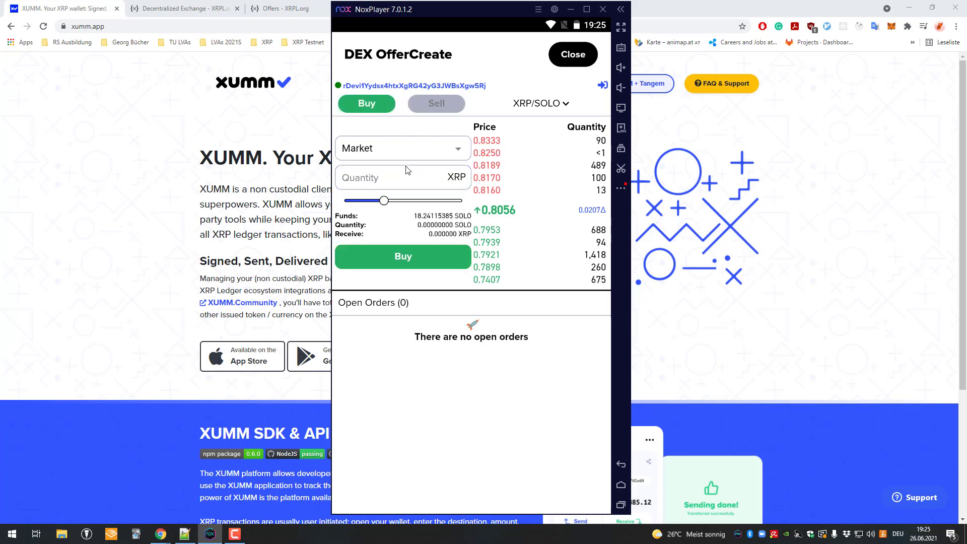
pyautogui.click(424, 104)
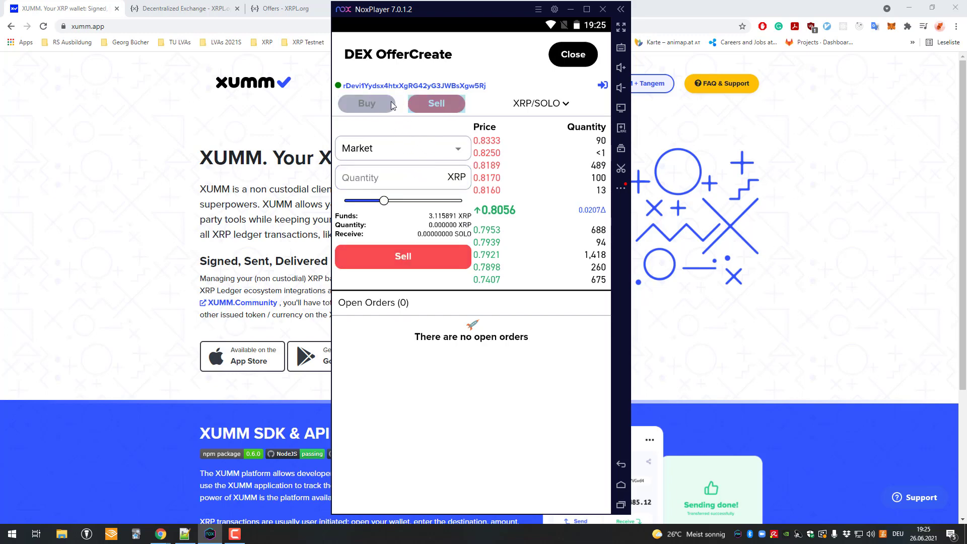
pyautogui.click(423, 104)
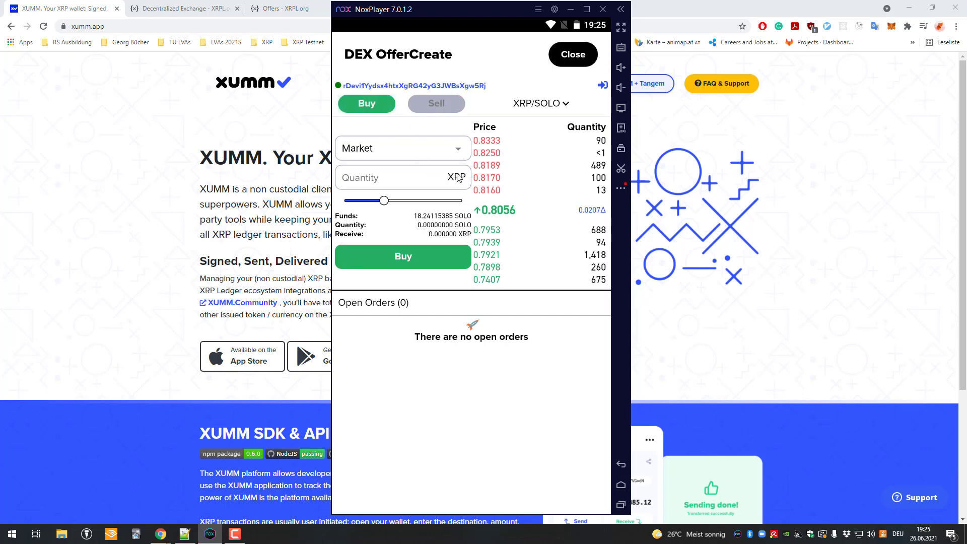
pyautogui.click(429, 108)
# - Submit a 2 XRP buy offer for review, selling 1,69176 SOLO
pyautogui.click(412, 181)
pyautogui.write('2')
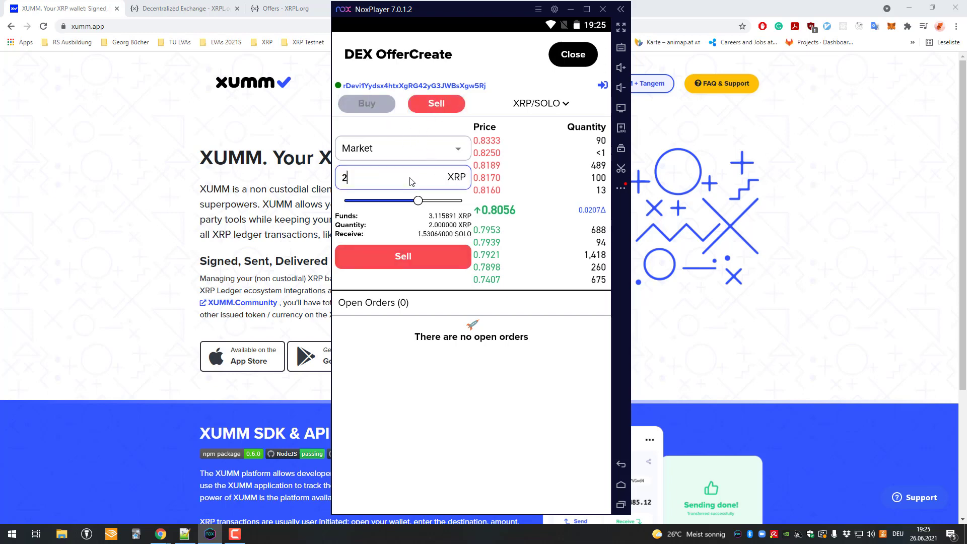
pyautogui.write('2')
pyautogui.press('BackSpace')
pyautogui.click(382, 107)
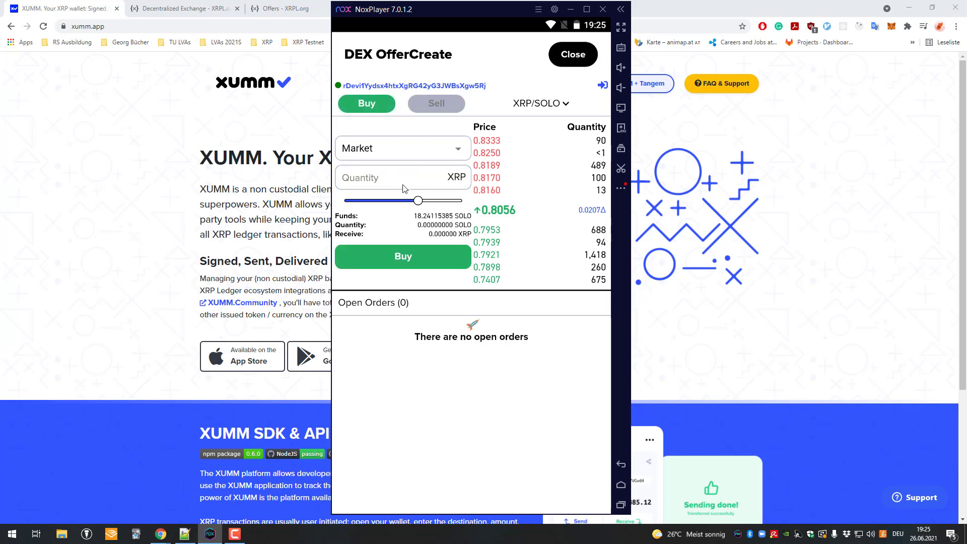
pyautogui.write('2')
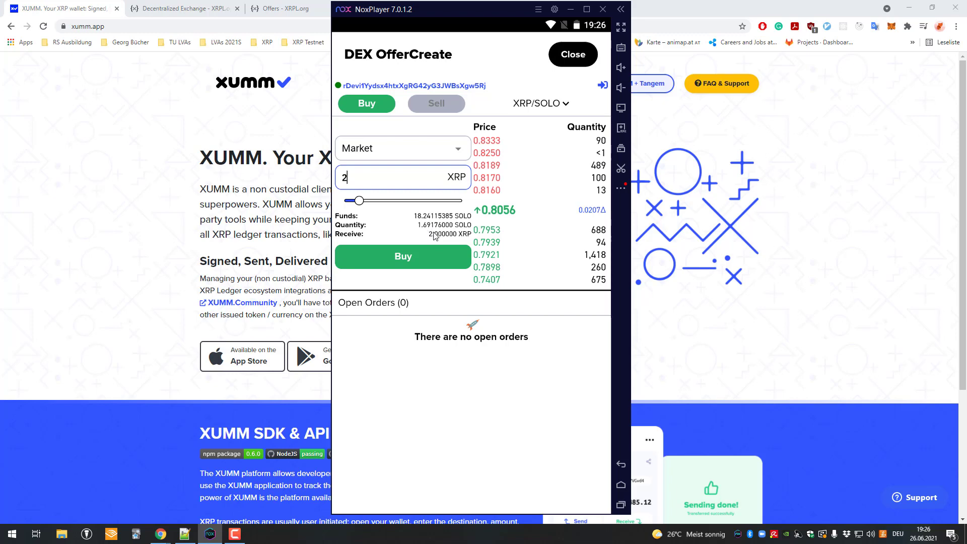
pyautogui.click(436, 247)
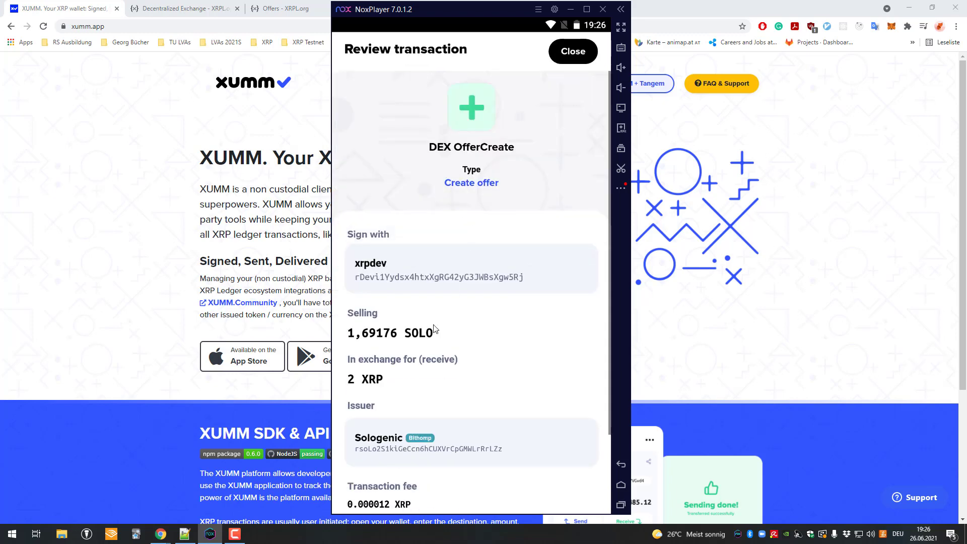
# - Close the buy review, then review a 2 XRP sell offer and dismiss it unsigned
pyautogui.scroll(-1, 408, 359)
pyautogui.scroll(-1, 408, 358)
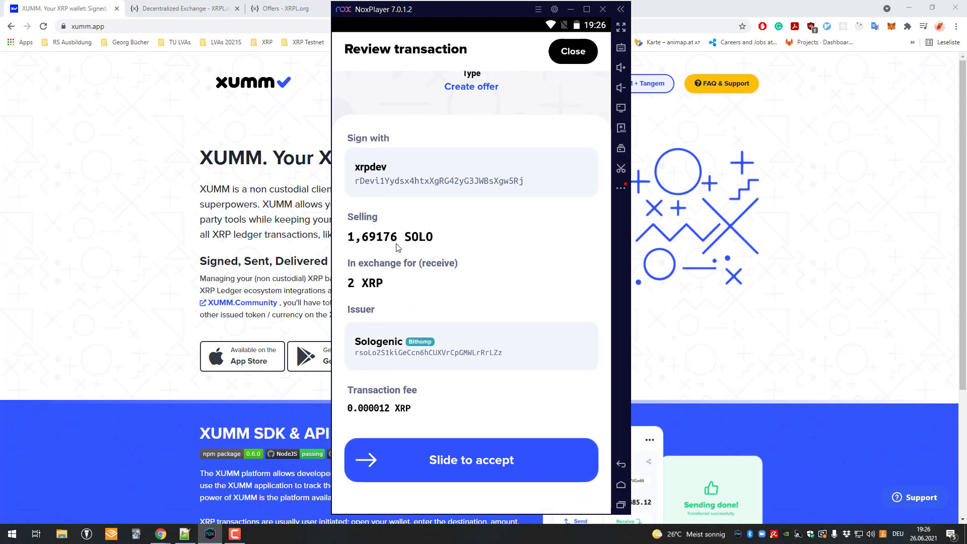
pyautogui.click(567, 57)
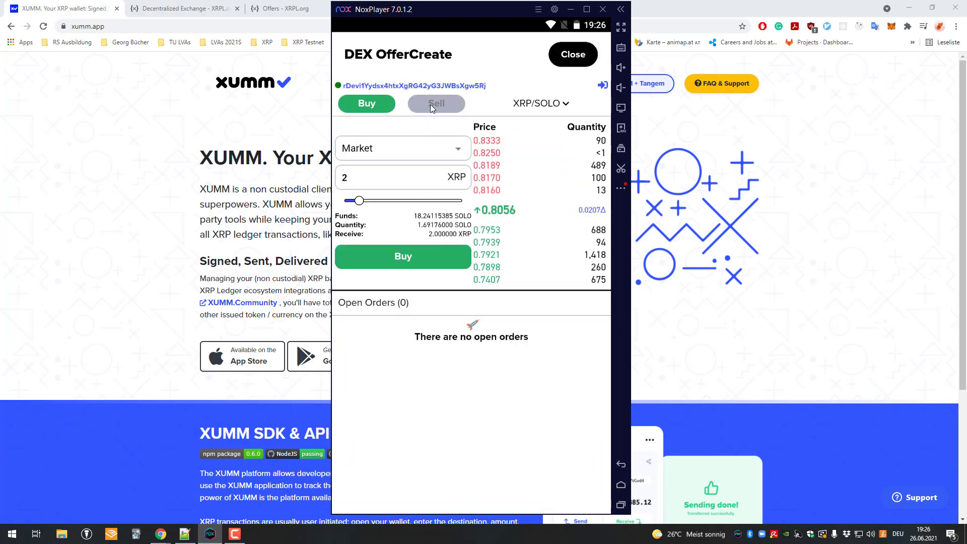
pyautogui.click(431, 107)
pyautogui.click(432, 186)
pyautogui.write('2')
pyautogui.click(435, 262)
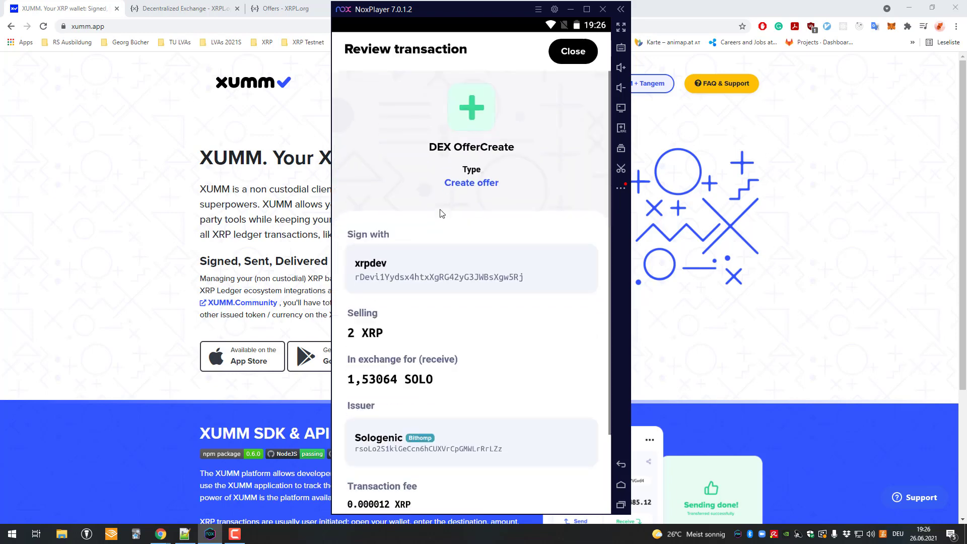
pyautogui.moveTo(376, 323); pyautogui.dragTo(373, 234)
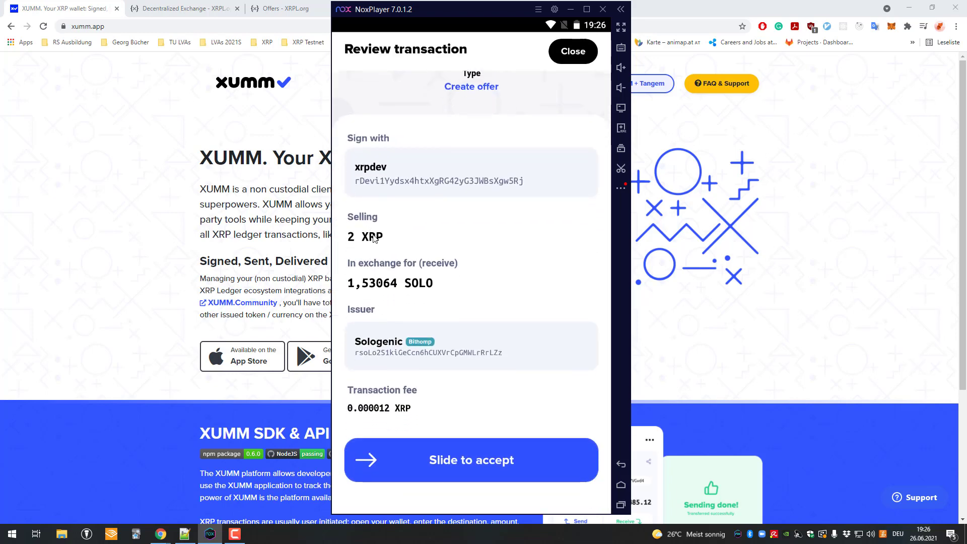
pyautogui.click(553, 62)
# - Review a 2 XRP buy offer unsigned, then bring up the pair's currency chooser
pyautogui.click(367, 103)
pyautogui.click(378, 186)
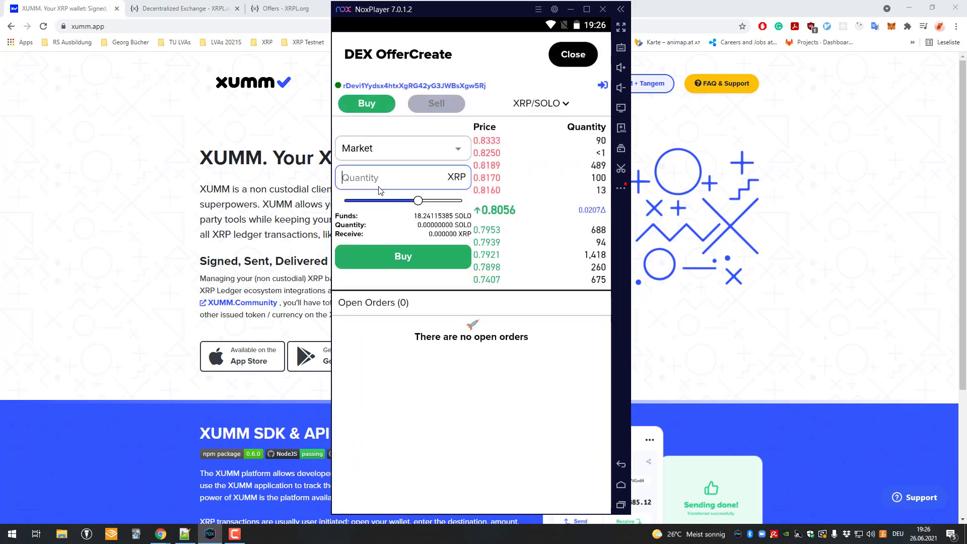
pyautogui.write('2')
pyautogui.click(409, 252)
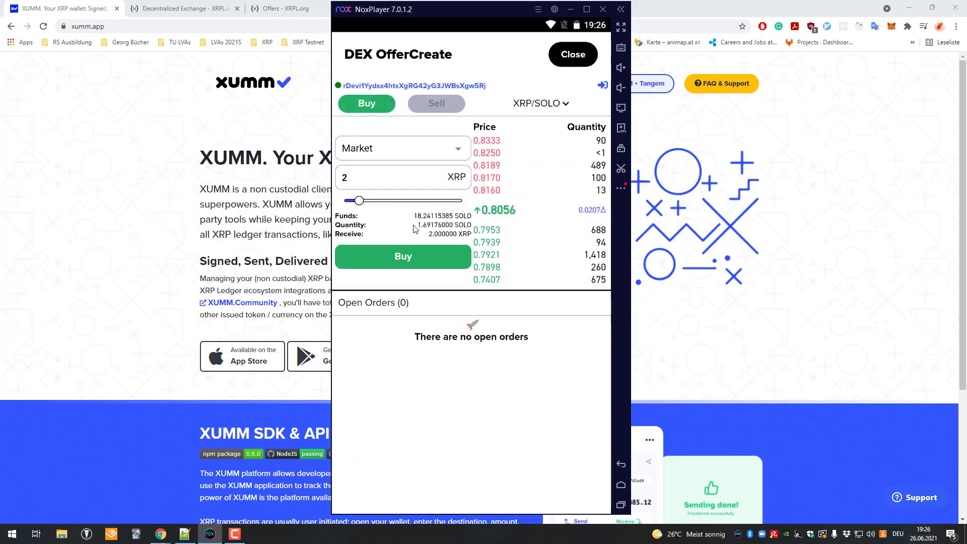
pyautogui.click(421, 260)
pyautogui.scroll(-3, 415, 285)
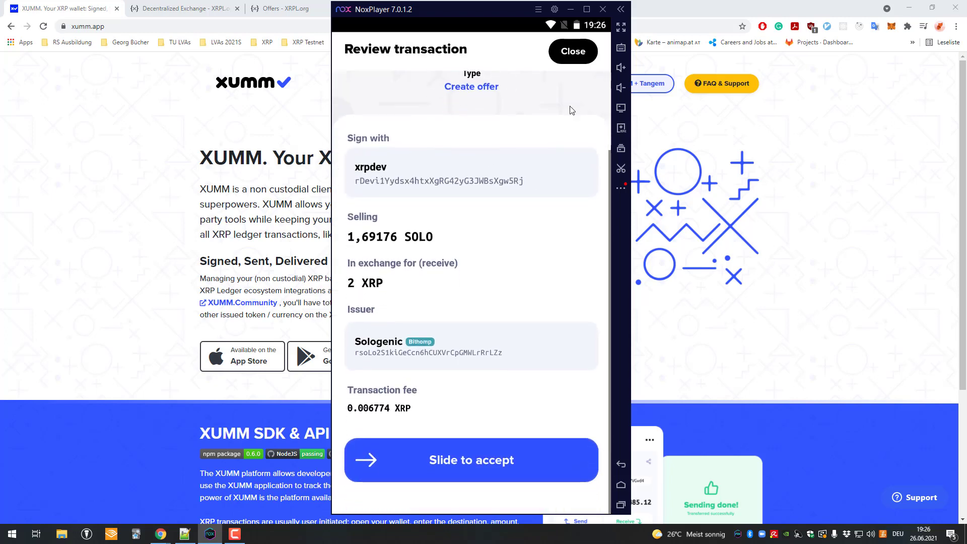
pyautogui.click(572, 53)
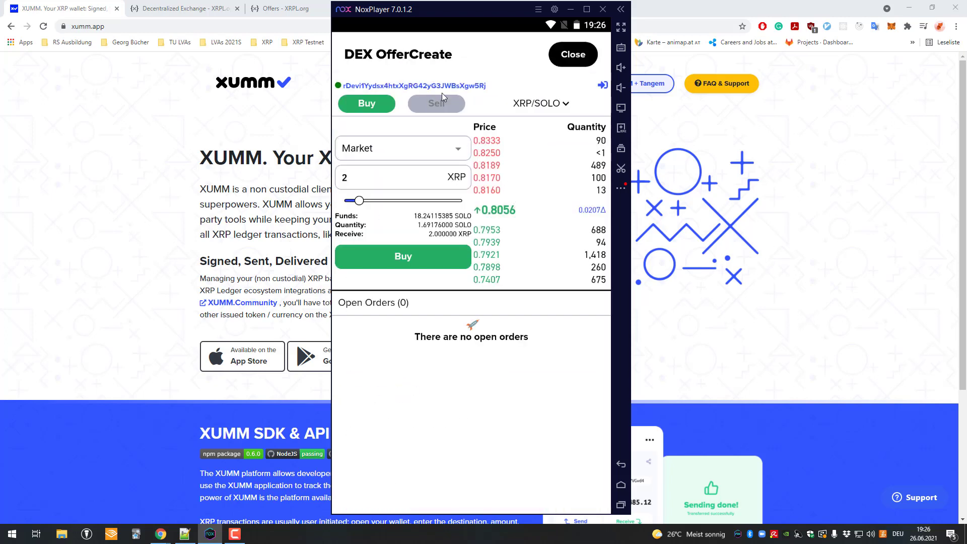
pyautogui.click(537, 104)
# - Swap the pair to SOLO/XRP and back to XRP/SOLO, then close the chooser
pyautogui.click(479, 329)
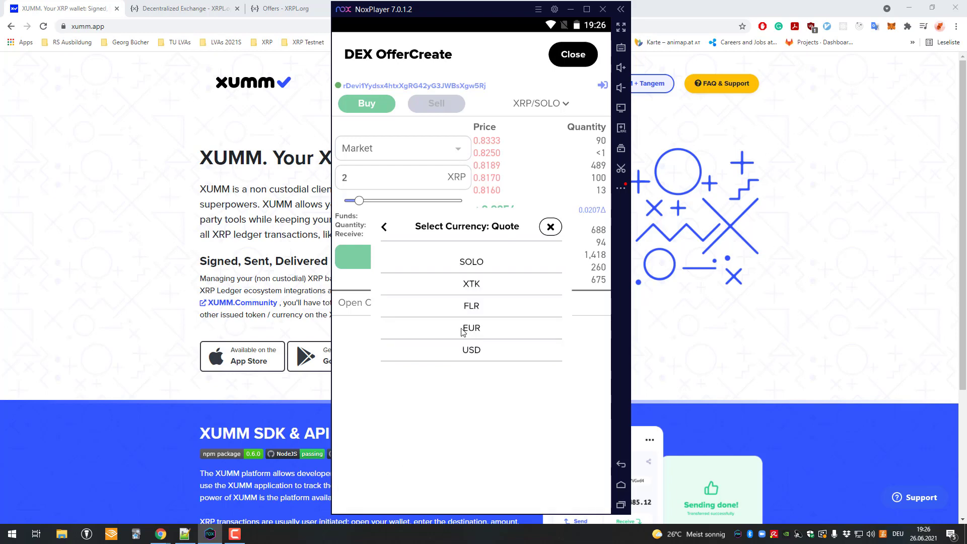
pyautogui.scroll(-2, 461, 275)
pyautogui.click(471, 312)
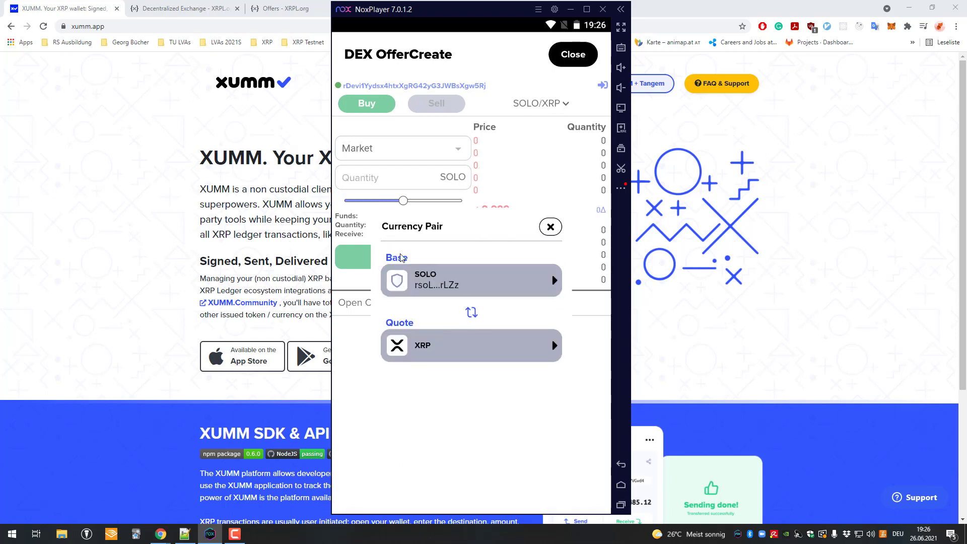
pyautogui.click(471, 311)
pyautogui.click(416, 139)
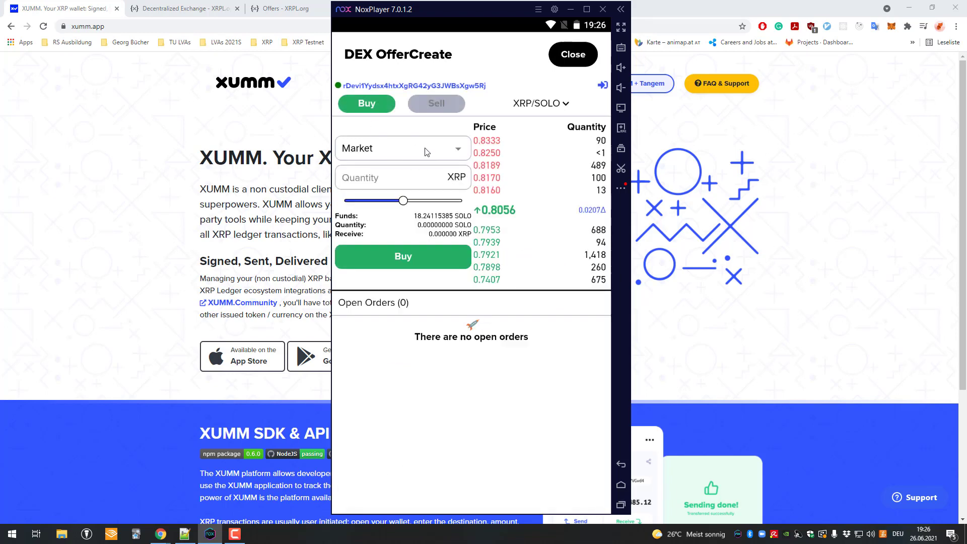
# - Change the order type to Limit and start on the Limit Price field
pyautogui.click(396, 148)
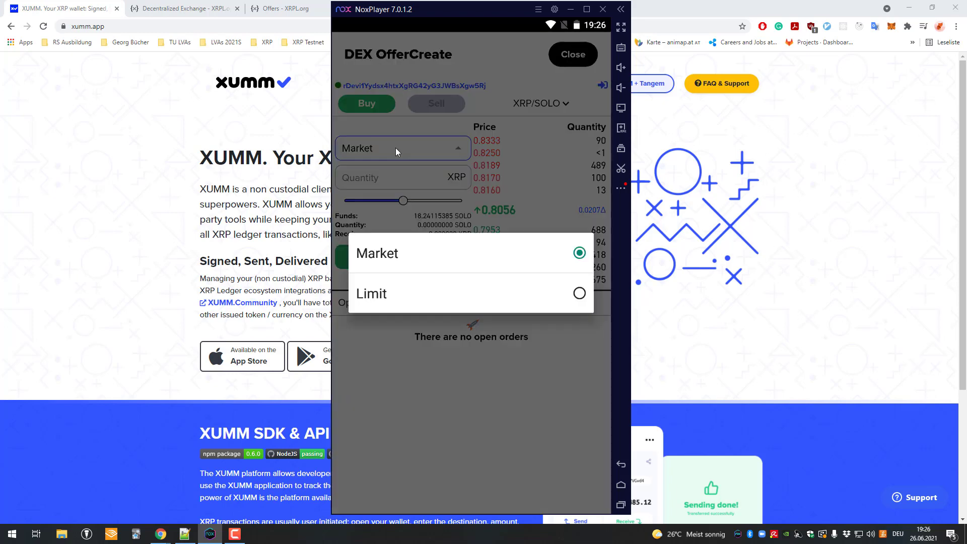
pyautogui.click(417, 285)
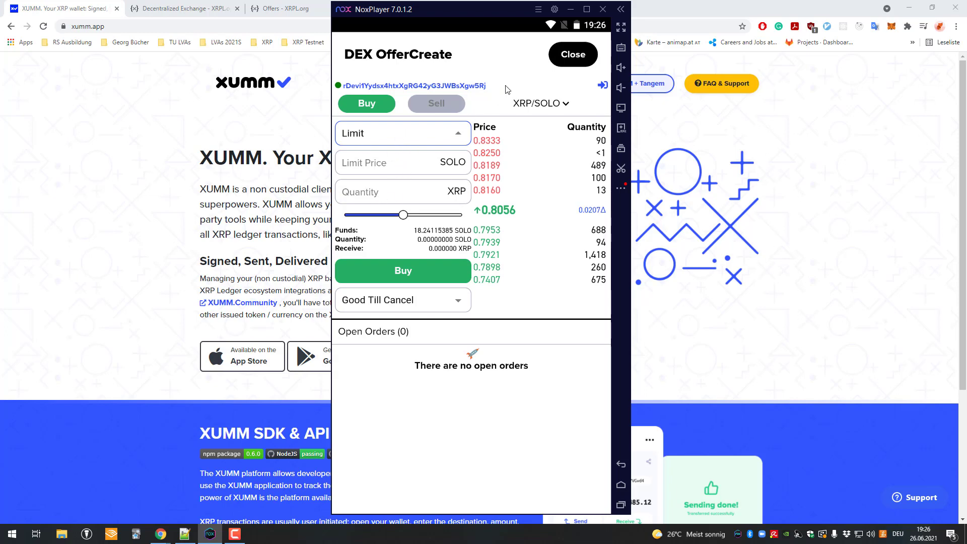
pyautogui.click(432, 165)
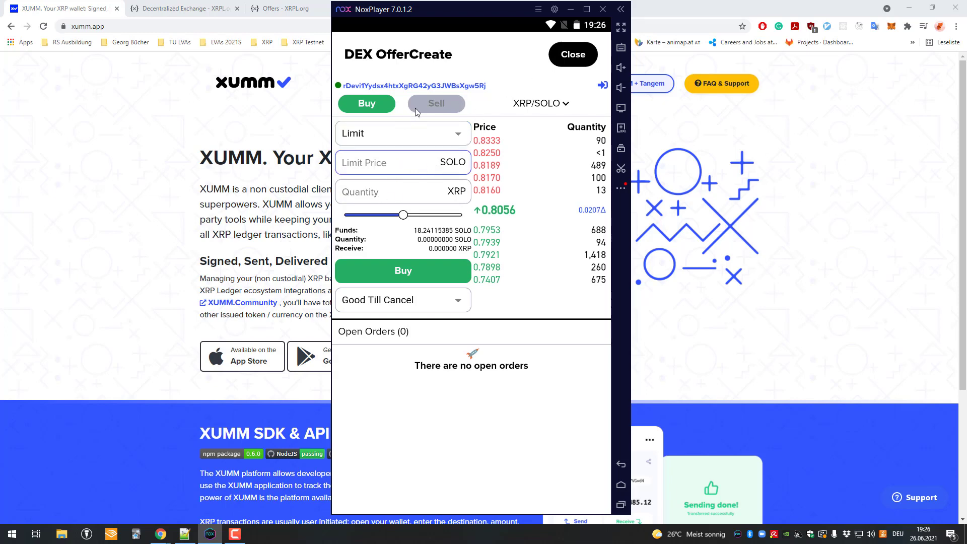
# - Replace SOLO with EUR as the quote currency in the pair settings
pyautogui.click(537, 104)
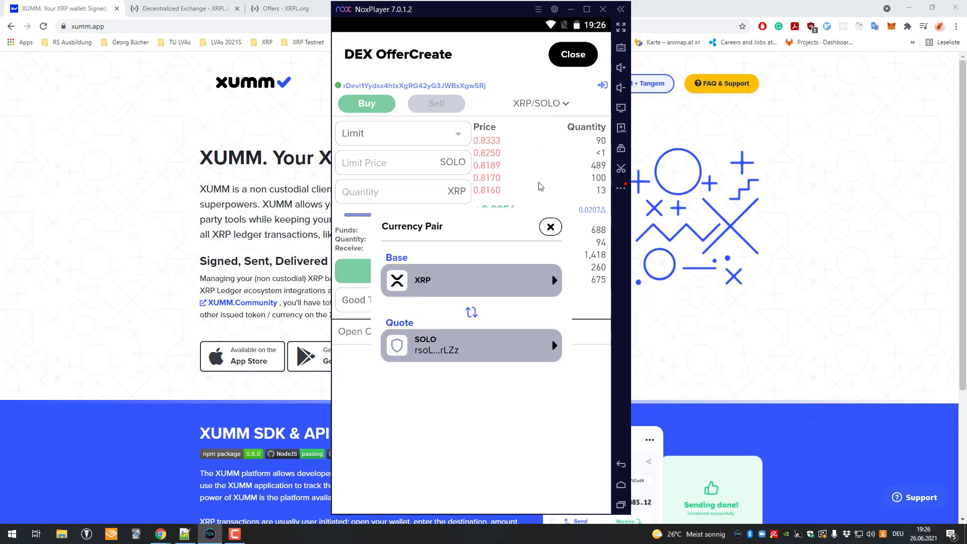
pyautogui.click(451, 353)
pyautogui.scroll(-4, 472, 292)
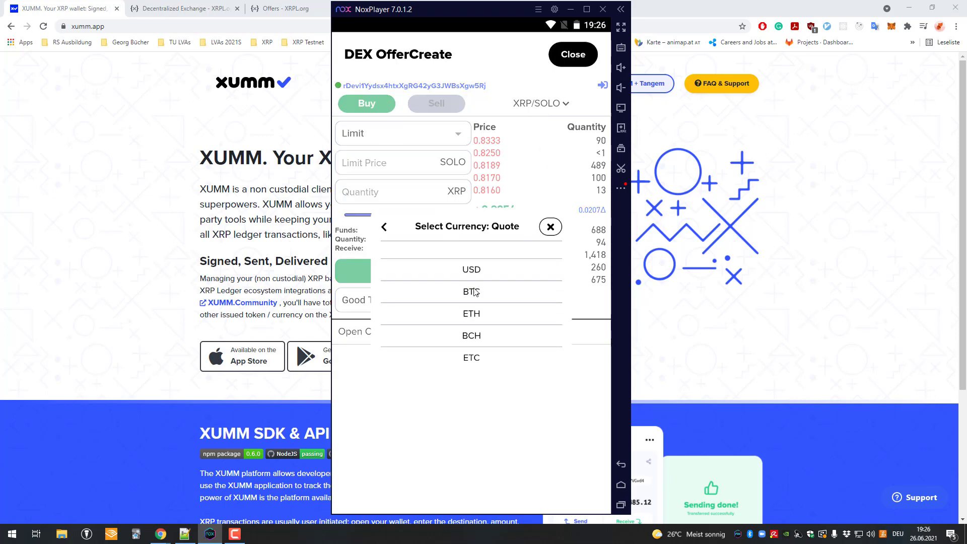
pyautogui.scroll(2, 470, 317)
pyautogui.scroll(-2, 469, 342)
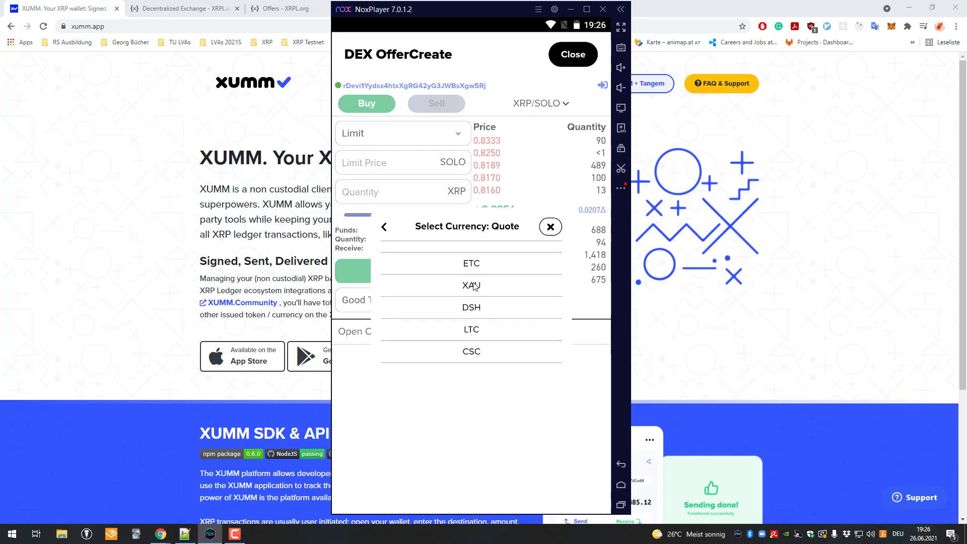
pyautogui.scroll(3, 476, 315)
pyautogui.click(476, 313)
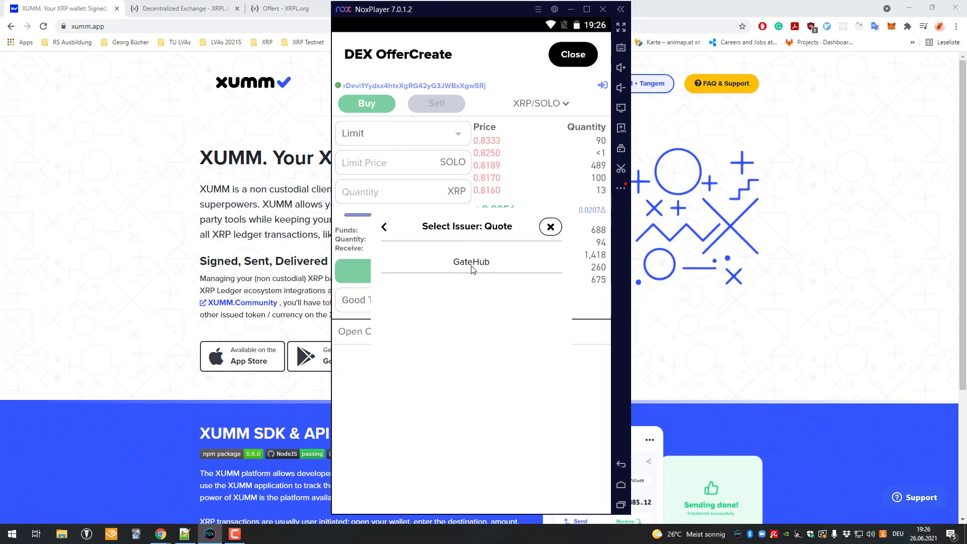
# - Choose GateHub as EUR issuer, set limit price 0.4, and slide quantity to 1.805930 XRP
pyautogui.click(472, 267)
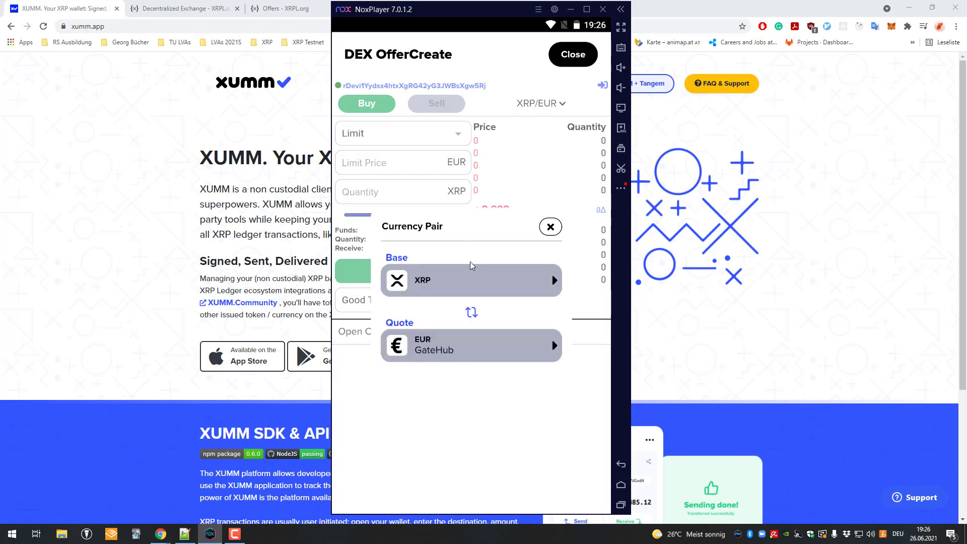
pyautogui.click(550, 227)
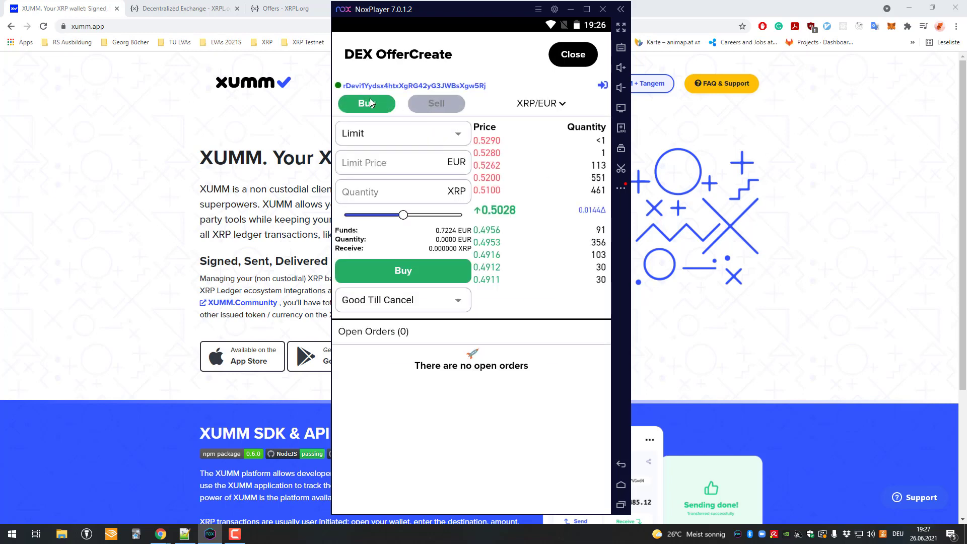
pyautogui.click(400, 163)
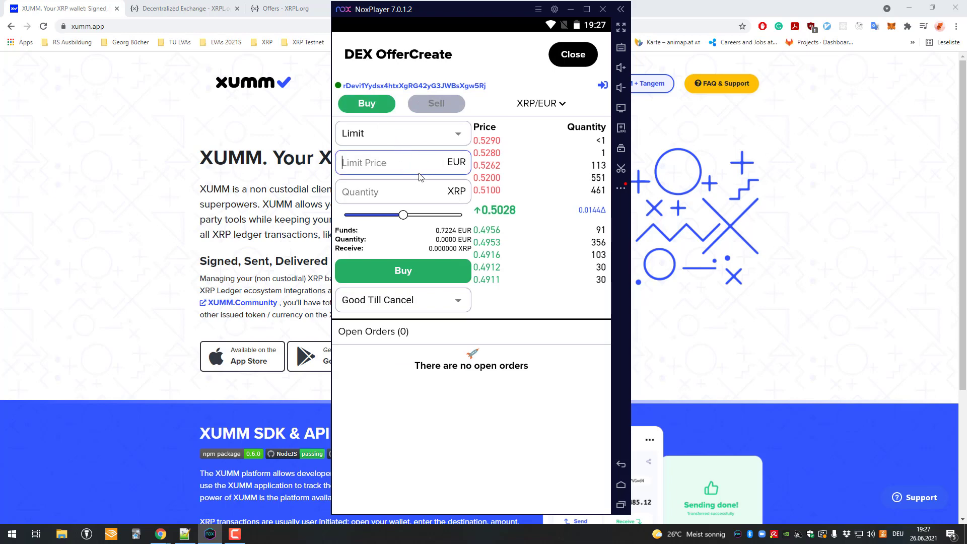
pyautogui.click(415, 198)
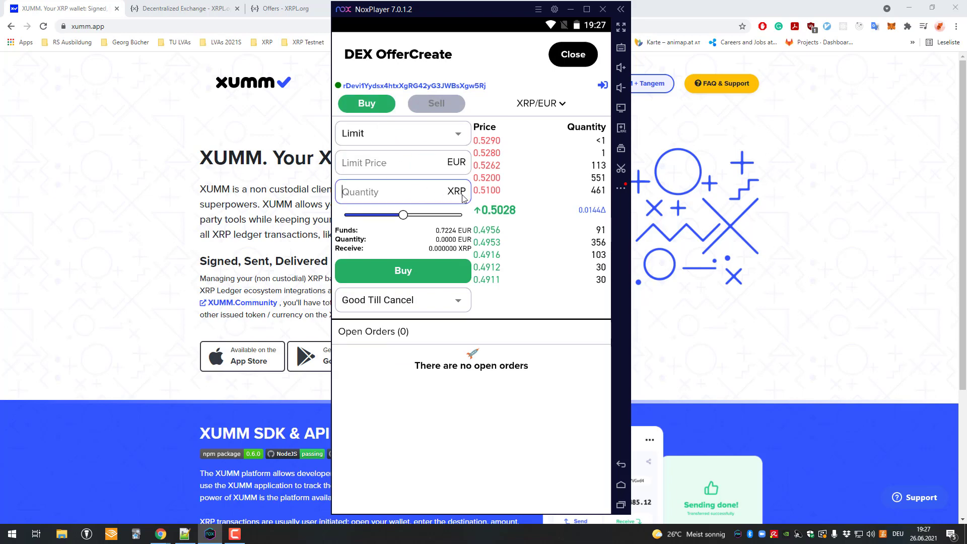
pyautogui.click(399, 170)
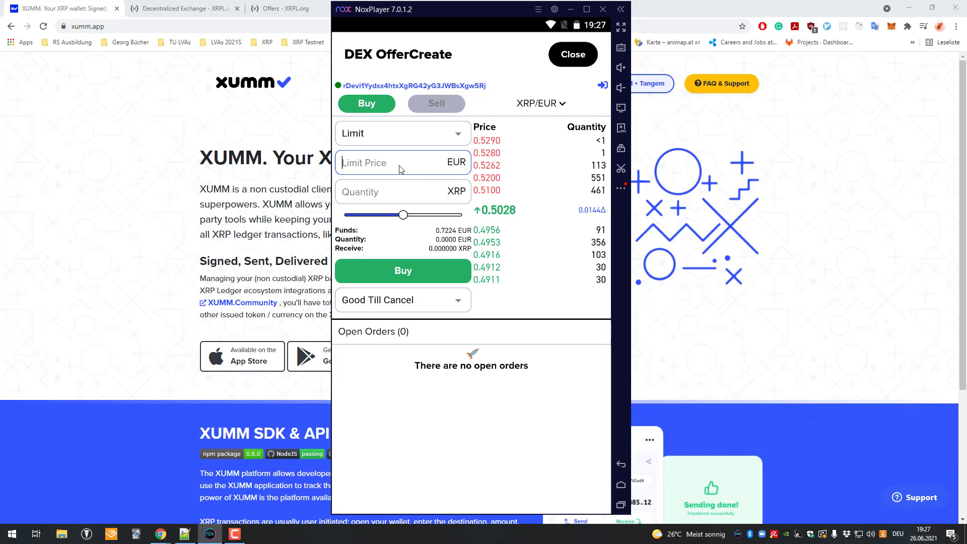
pyautogui.write('0.4')
pyautogui.click(415, 194)
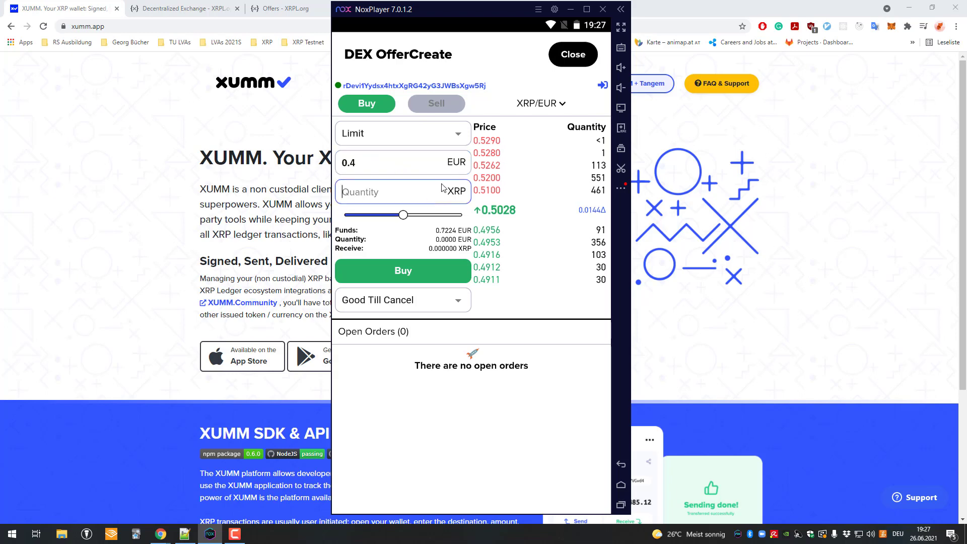
pyautogui.moveTo(412, 216); pyautogui.dragTo(468, 218)
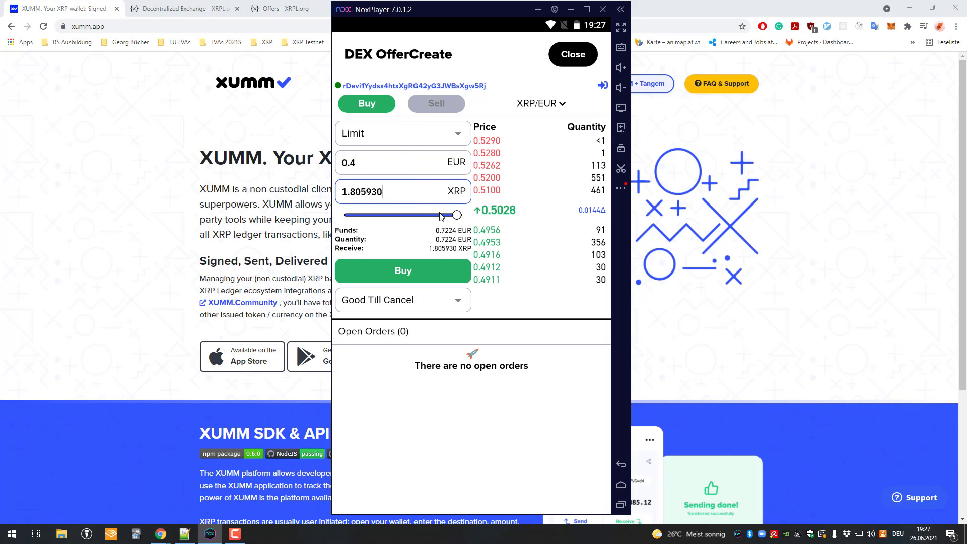
# - Submit the 0.4 EUR limit buy and scroll its review: 0,722372 EUR for 1,80593 XRP
pyautogui.click(418, 272)
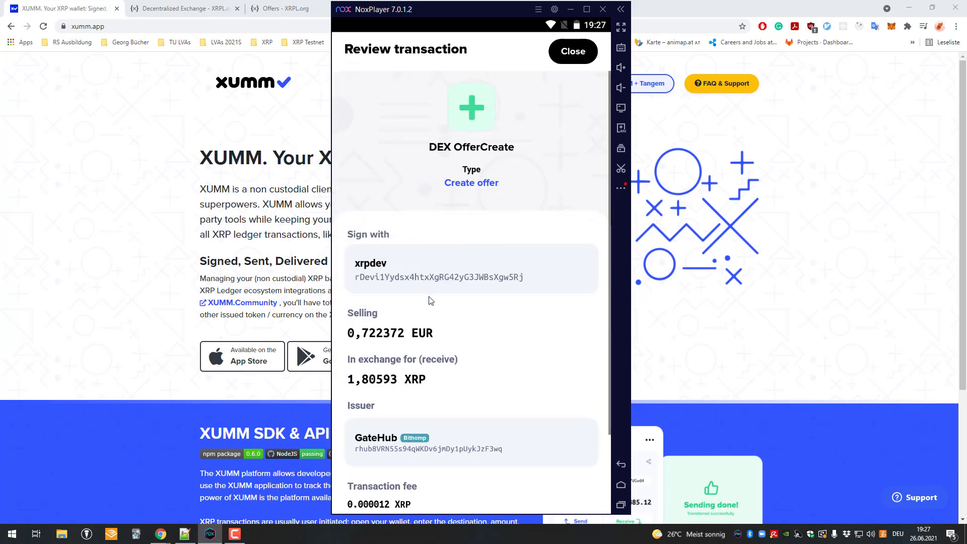
pyautogui.scroll(-3, 431, 301)
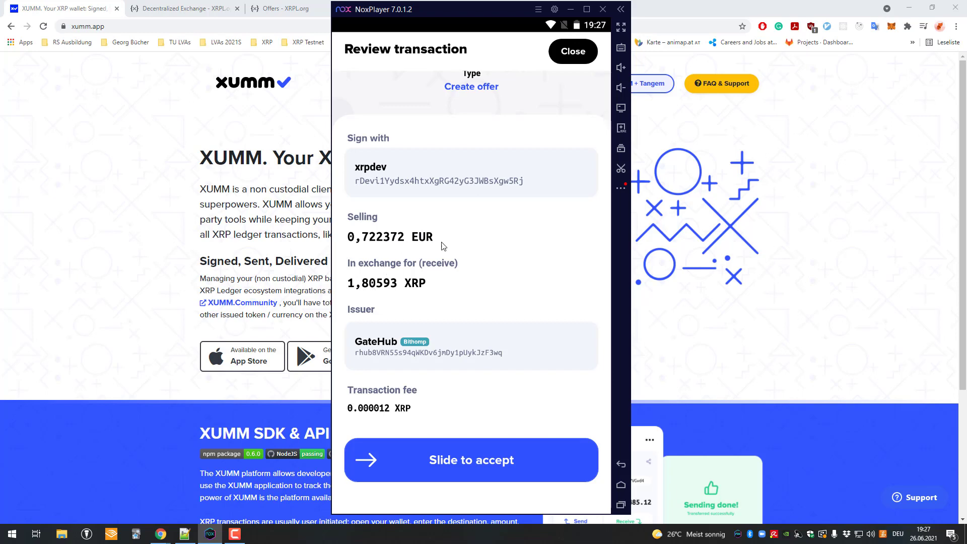
pyautogui.scroll(3, 476, 186)
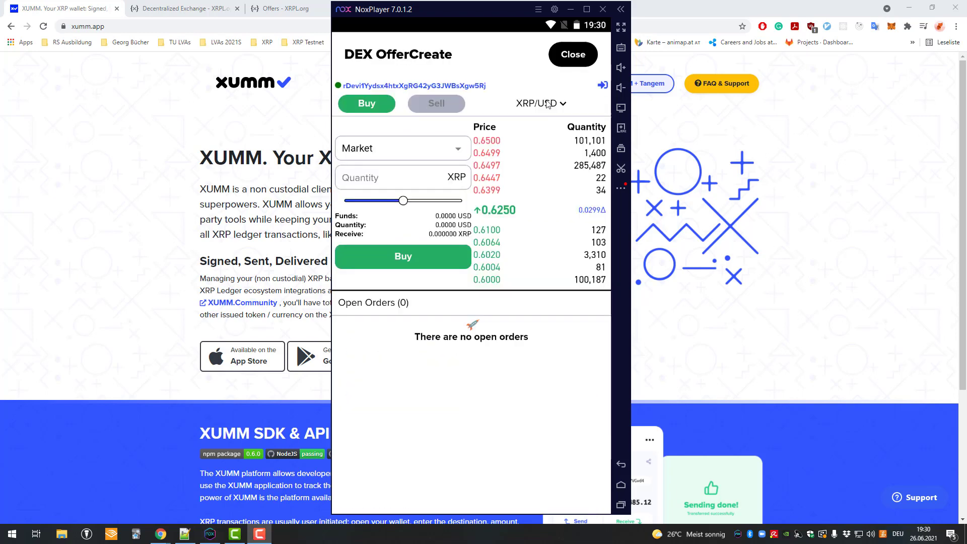
# - Switch the quote currency to EUR issued by GateHub
pyautogui.click(544, 104)
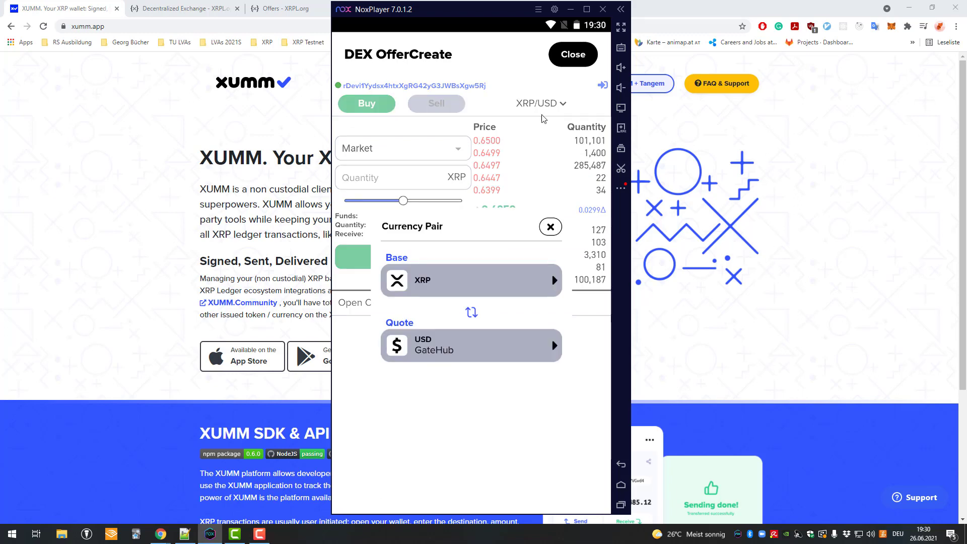
pyautogui.click(488, 348)
pyautogui.click(488, 312)
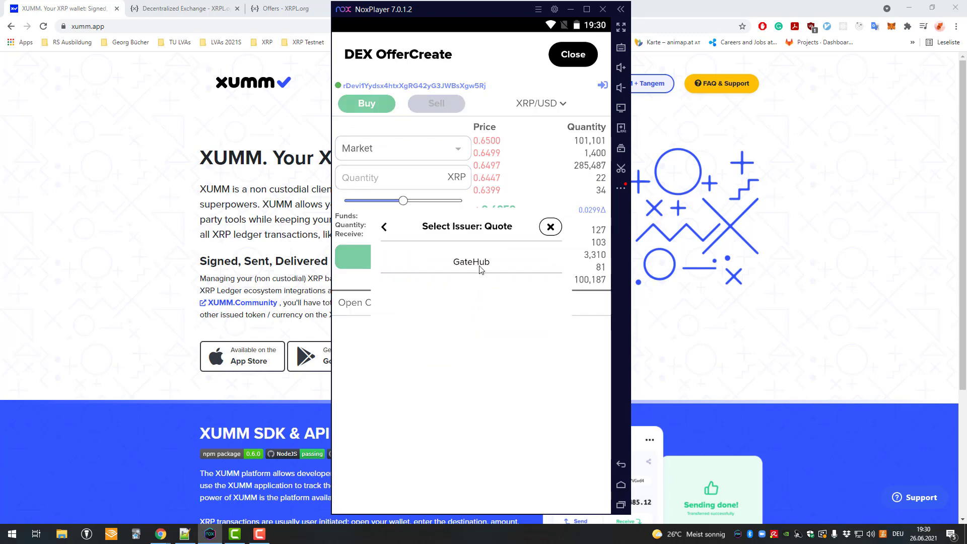
pyautogui.click(481, 269)
pyautogui.click(551, 227)
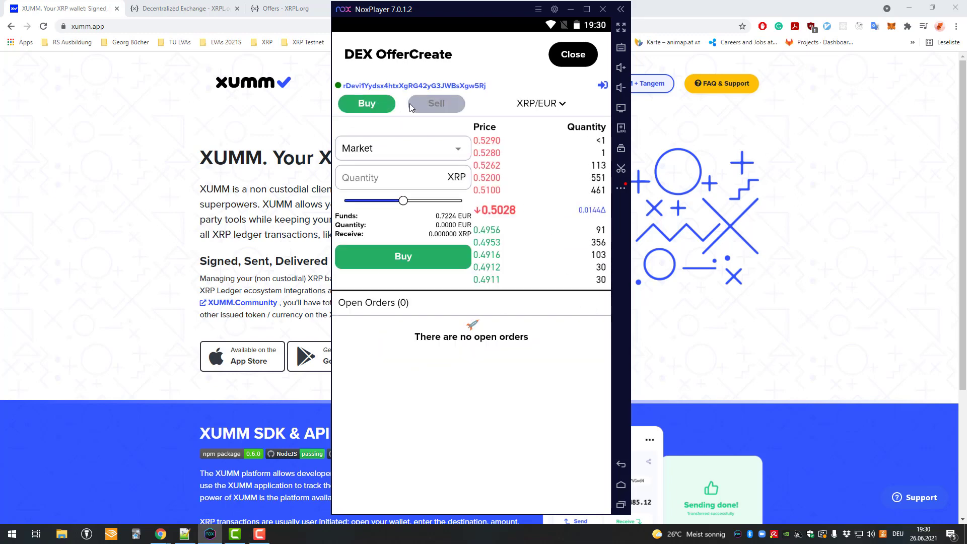
# - Make it a Limit order at 0.2 EUR with quantity at 100%, 3.611861 XRP
pyautogui.click(411, 148)
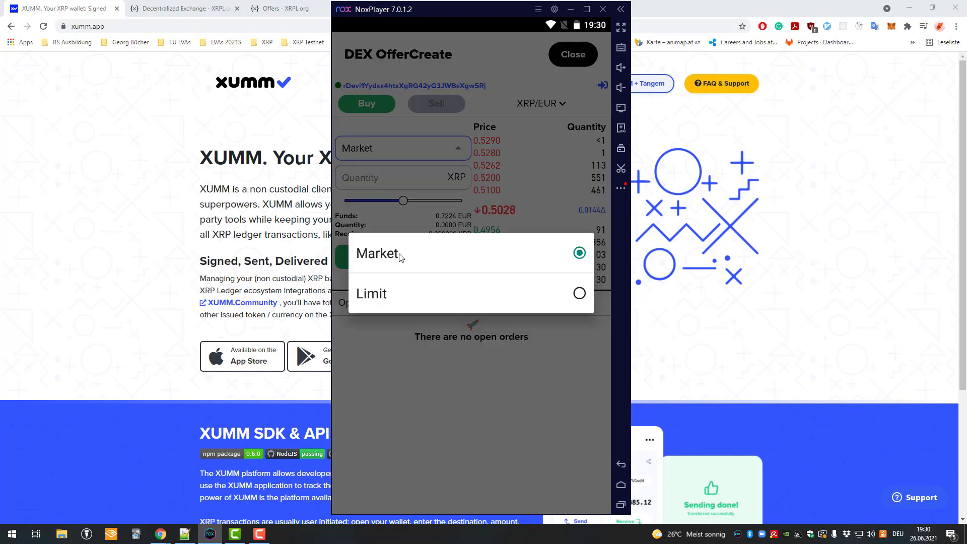
pyautogui.click(401, 294)
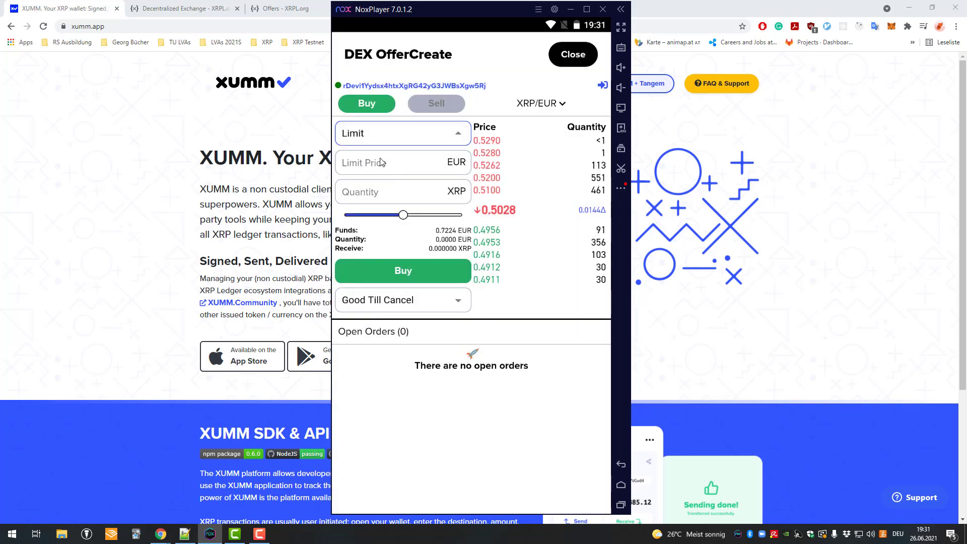
pyautogui.click(381, 163)
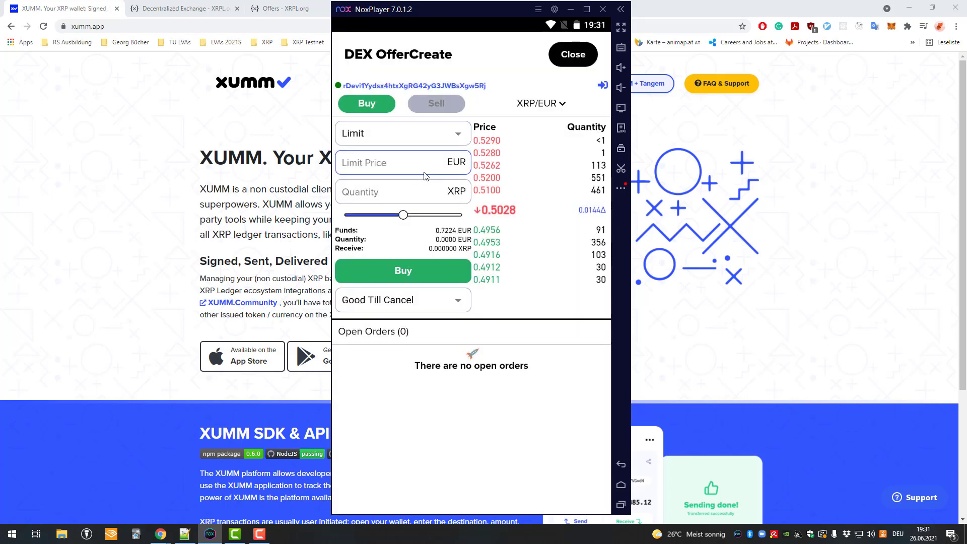
pyautogui.write('0.2')
pyautogui.press('Tab')
pyautogui.moveTo(412, 211); pyautogui.dragTo(459, 215)
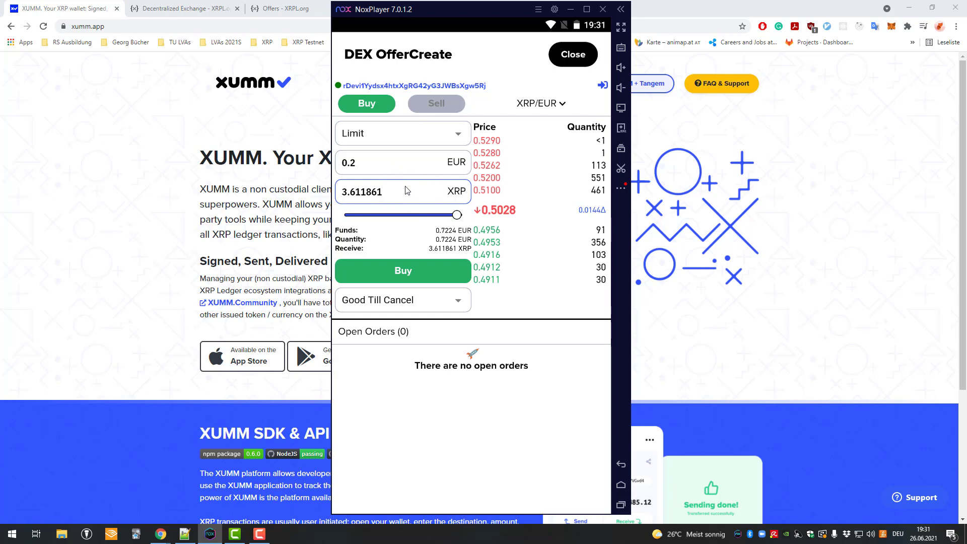
# - Submit the 3.611861 XRP limit buy, slide to accept, and sign with the passcode
pyautogui.click(383, 196)
pyautogui.click(428, 273)
pyautogui.scroll(-2, 462, 235)
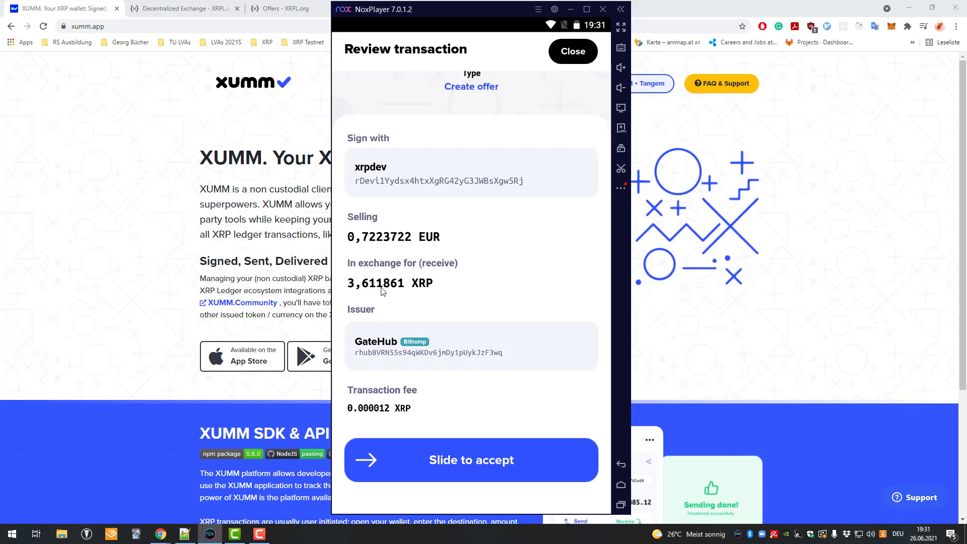
pyautogui.moveTo(365, 474); pyautogui.dragTo(570, 469)
pyautogui.write('000000')
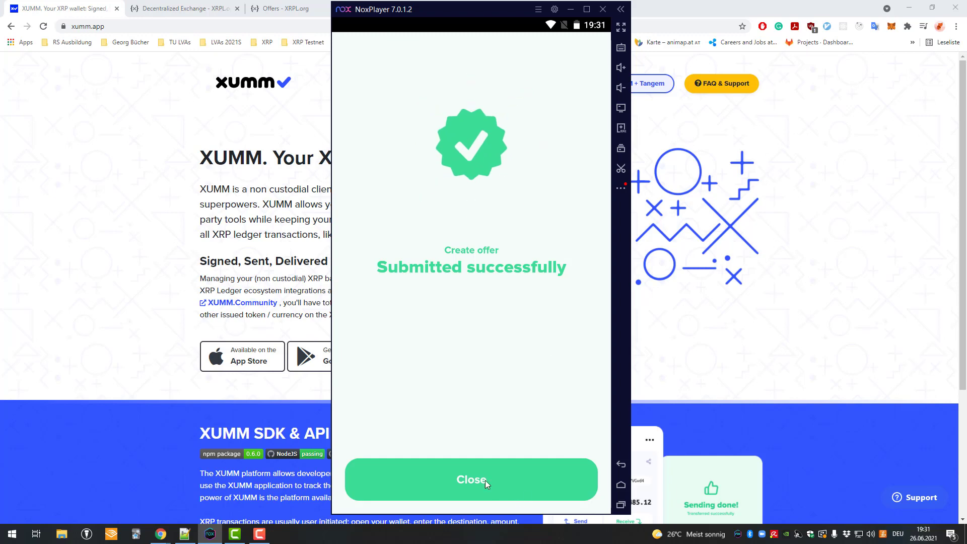
pyautogui.click(485, 480)
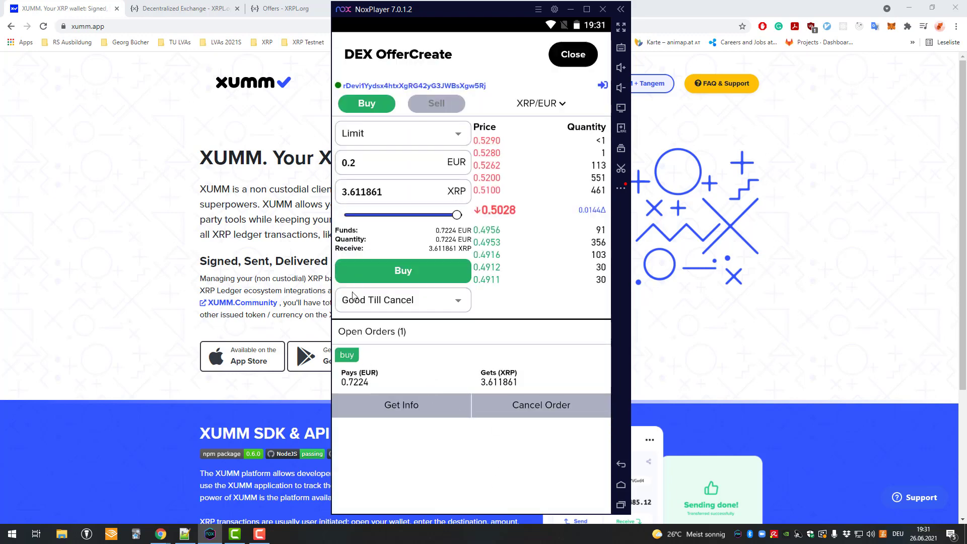
pyautogui.click(384, 301)
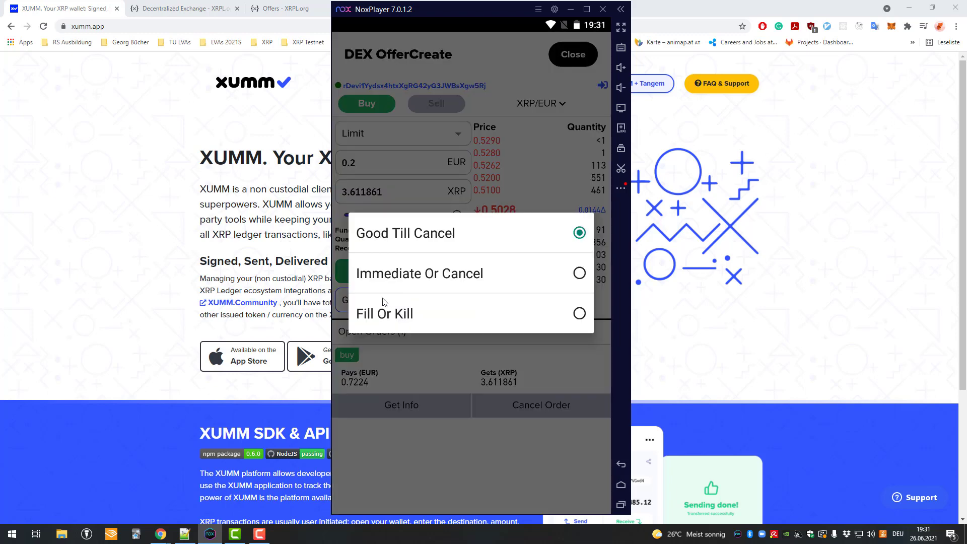
pyautogui.click(418, 236)
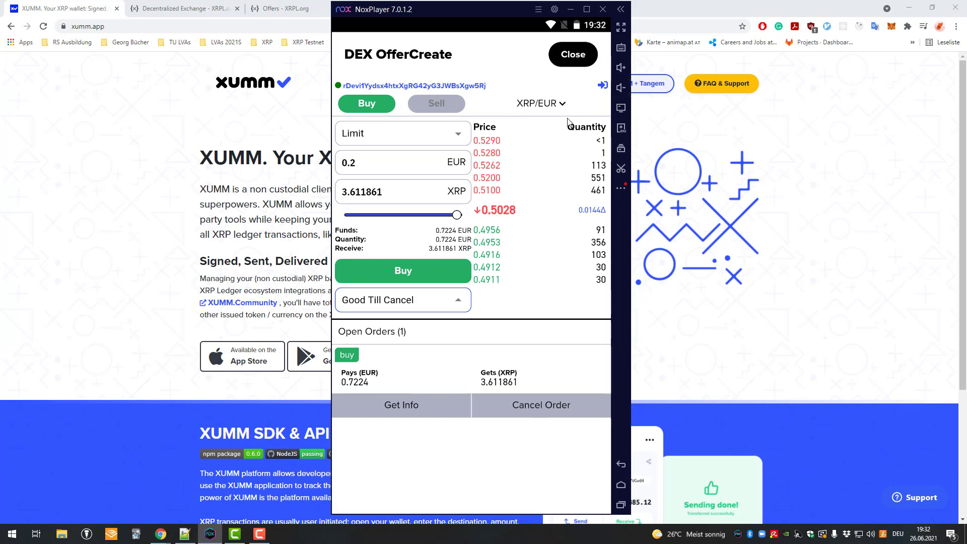
# - Close the DEX xApp and glance at the SOLO token details
pyautogui.click(573, 54)
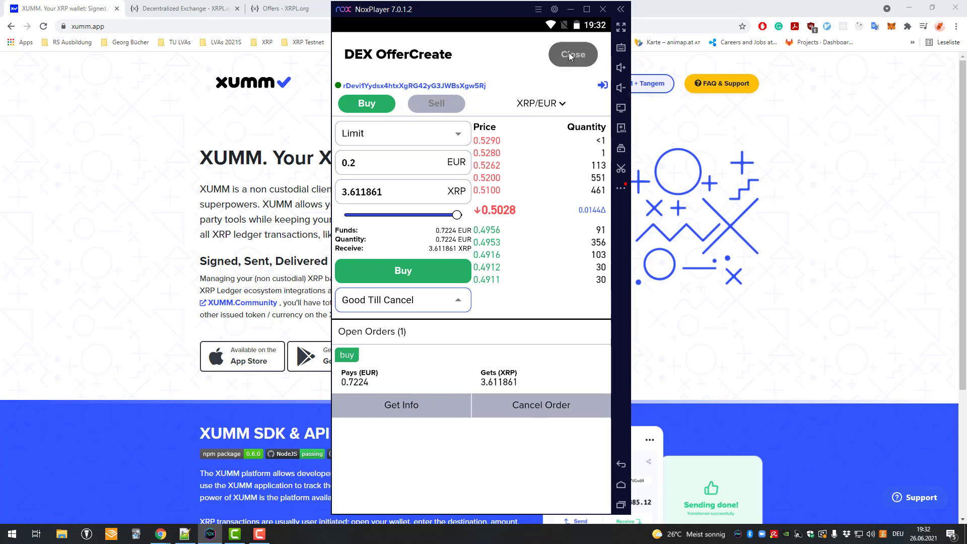
pyautogui.click(443, 296)
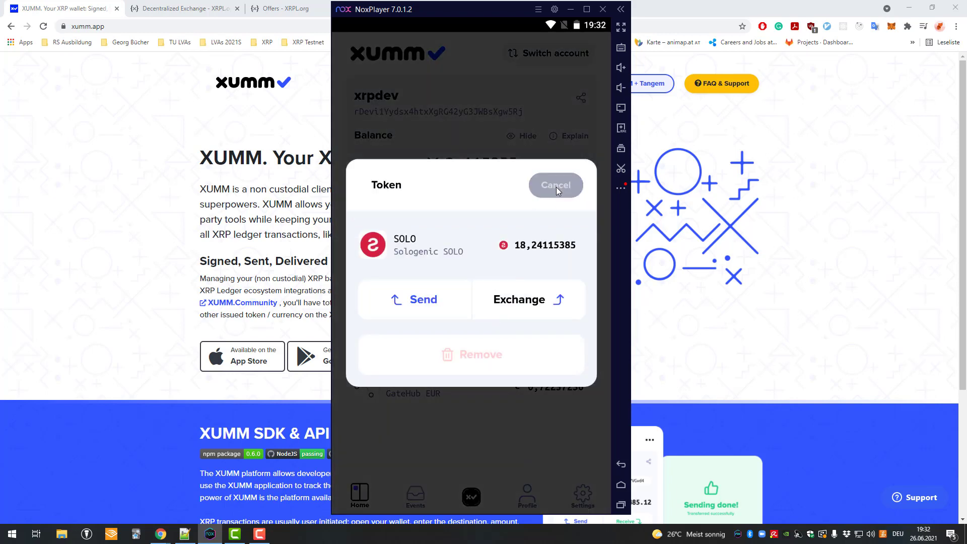
pyautogui.click(556, 187)
# - View the Balance reserve explanation for the lower spendable XRP, then close it
pyautogui.click(553, 137)
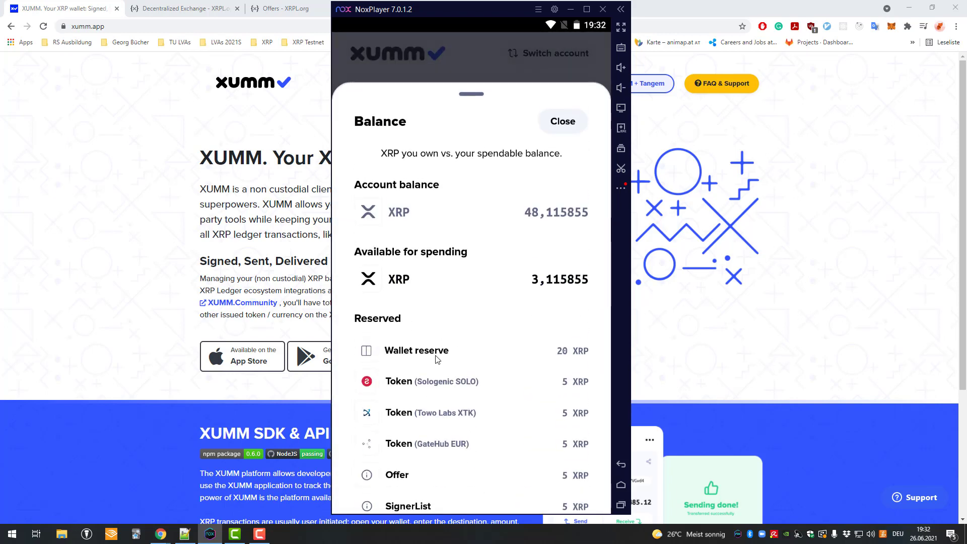
pyautogui.scroll(-1, 436, 361)
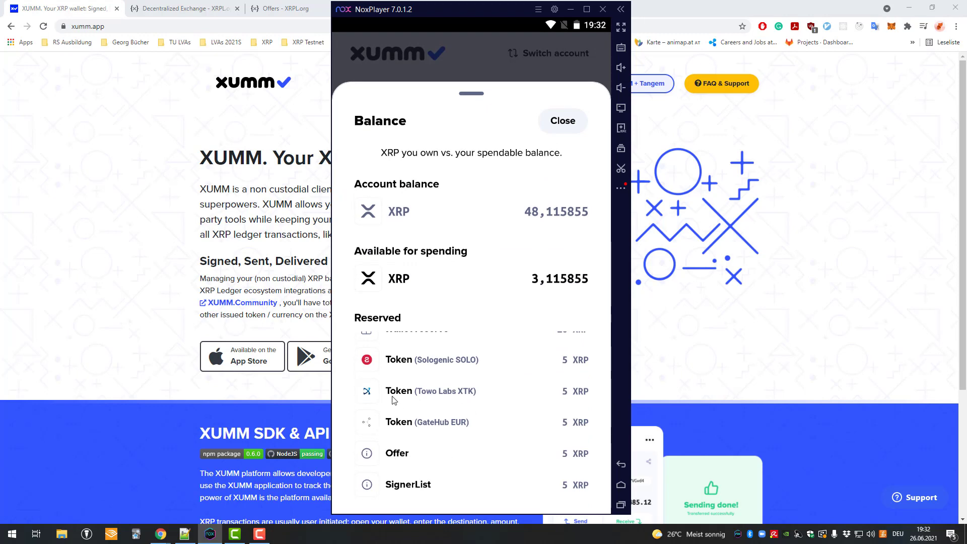
pyautogui.click(563, 121)
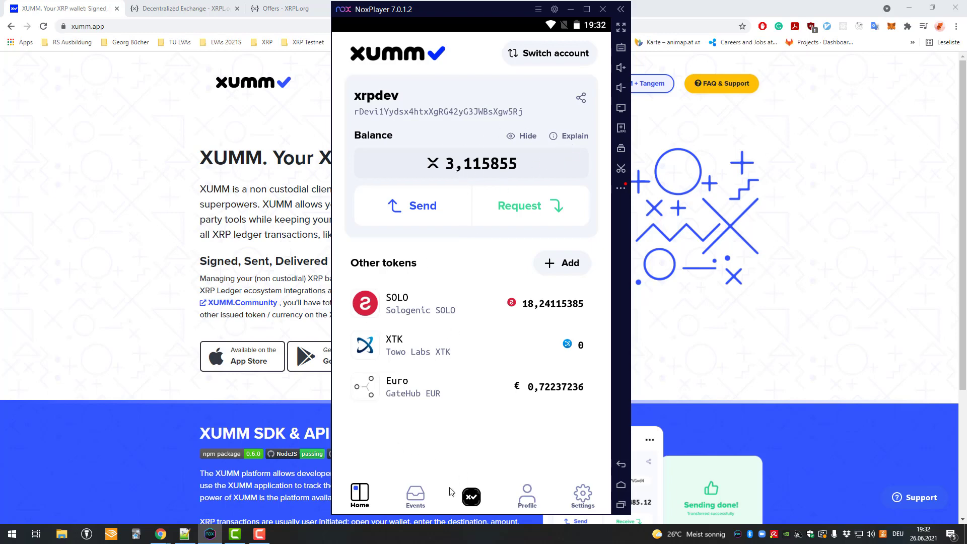
# - Cancel the open XRP/EUR buy order and sign the cancellation with the passcode
pyautogui.click(621, 485)
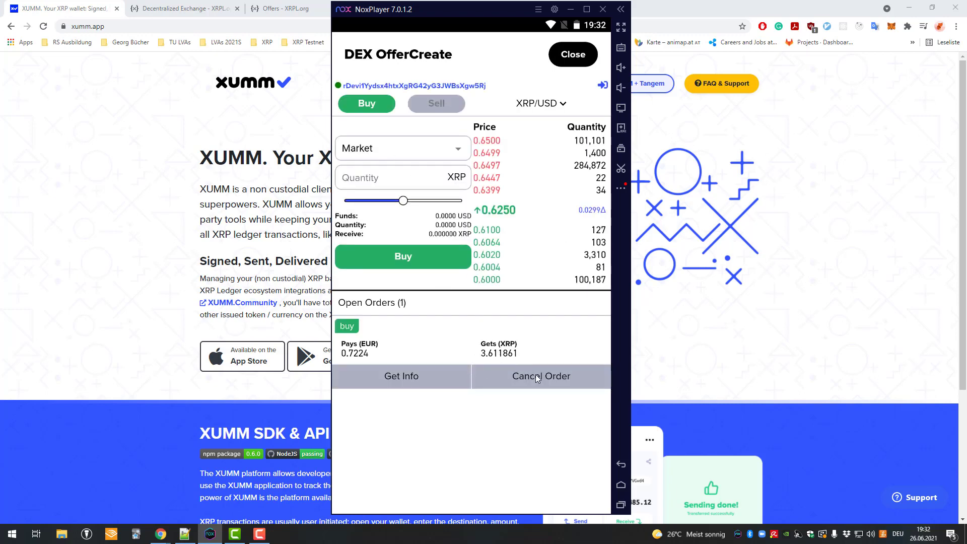
pyautogui.click(538, 374)
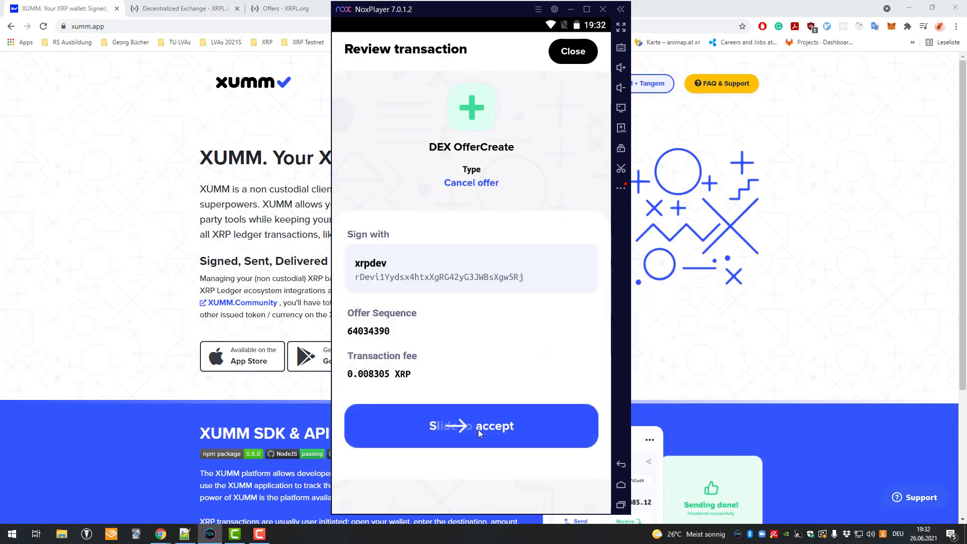
pyautogui.moveTo(479, 429); pyautogui.dragTo(570, 407)
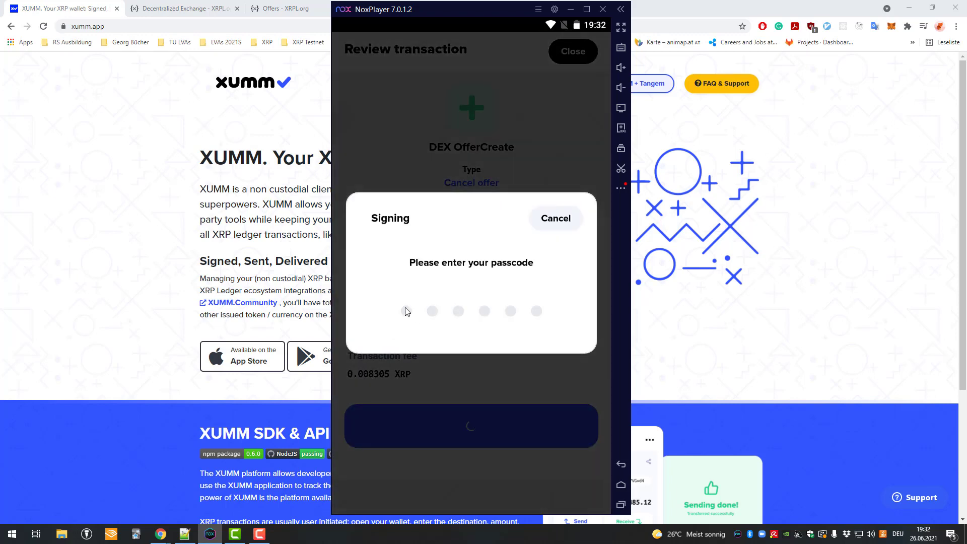
pyautogui.write('******')
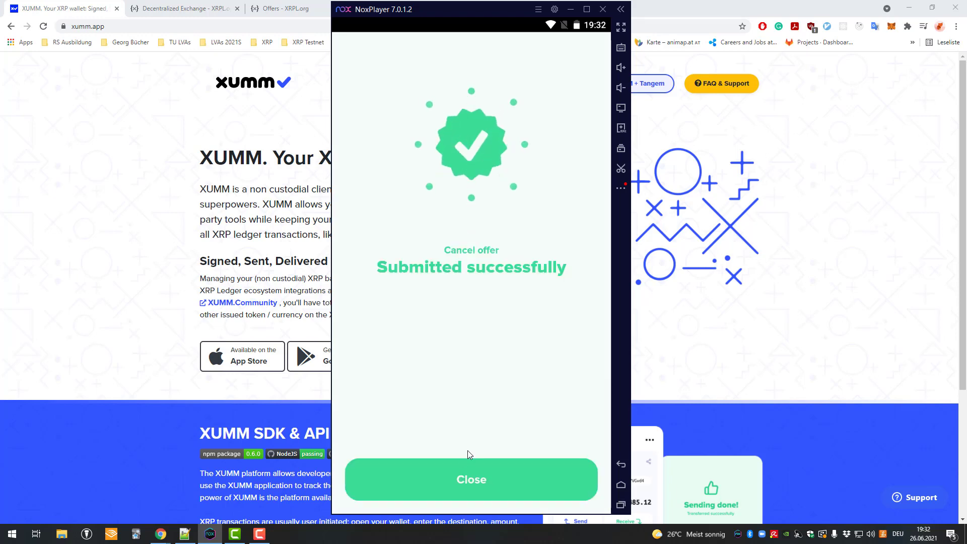
# - Dismiss the success screen and set up a Limit order to sell XRP
pyautogui.click(469, 464)
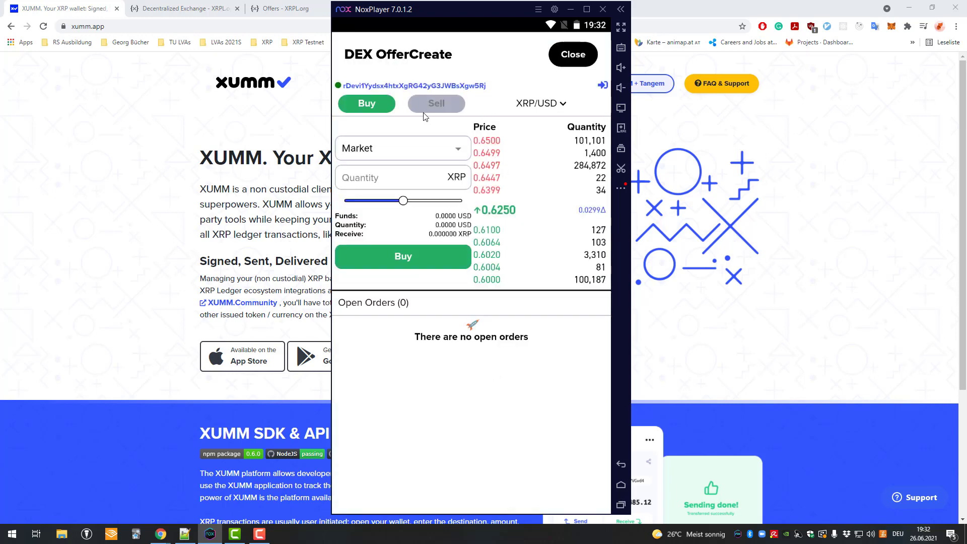
pyautogui.click(416, 107)
pyautogui.click(383, 107)
pyautogui.click(386, 146)
pyautogui.click(401, 291)
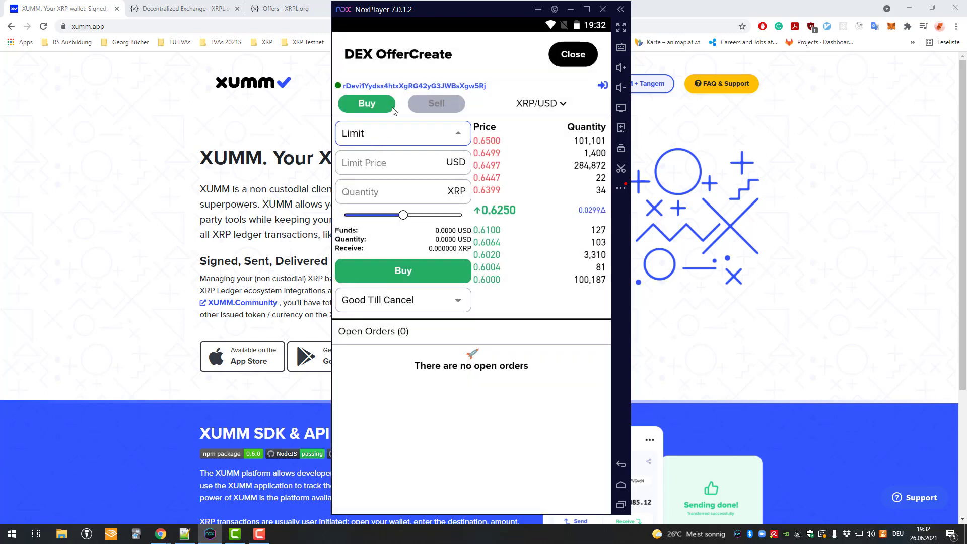
pyautogui.click(437, 106)
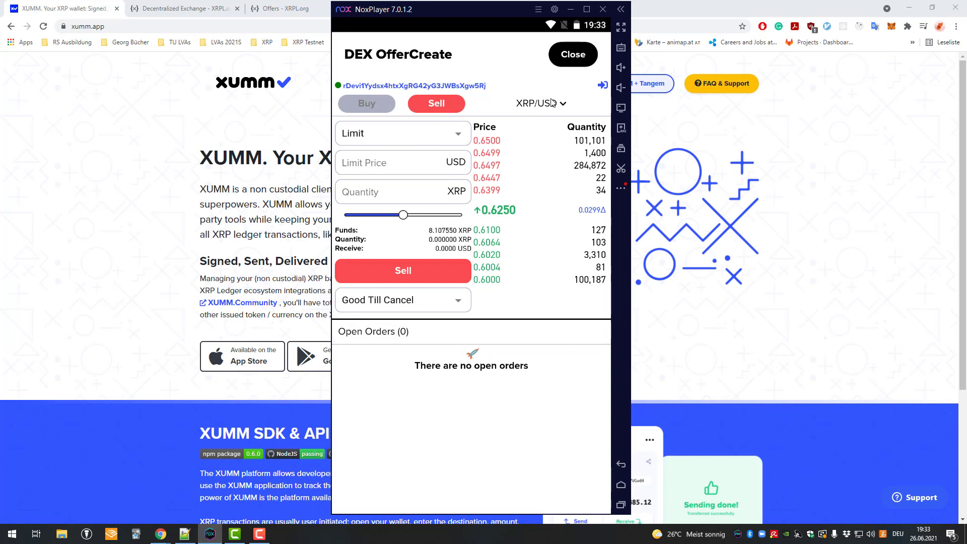
# - Enter a limit price of 3 USD
pyautogui.click(381, 168)
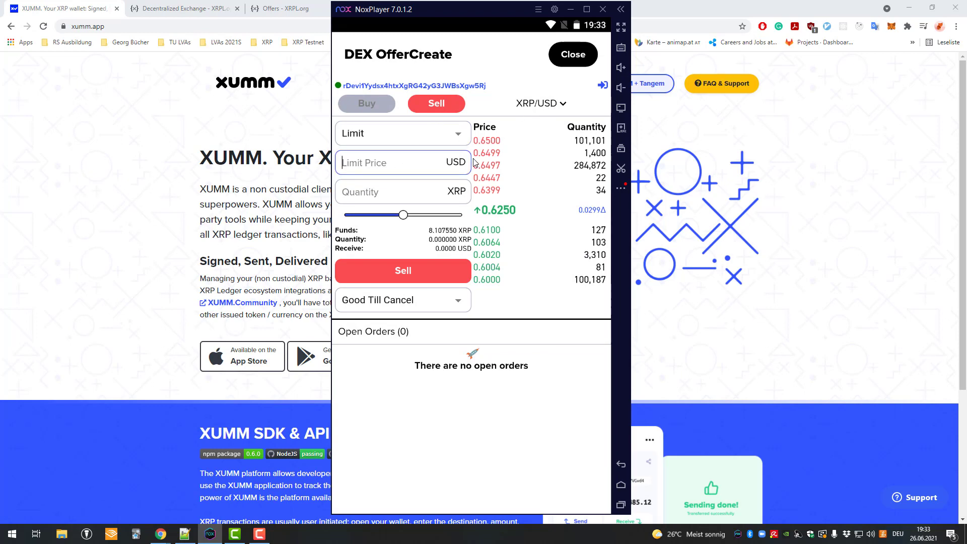
pyautogui.write('2')
pyautogui.press('BackSpace')
pyautogui.write('3')
# - Set the sell amount to 2.837642 XRP via the field and slider, receiving 8.5129 USD
pyautogui.click(408, 192)
pyautogui.write('12')
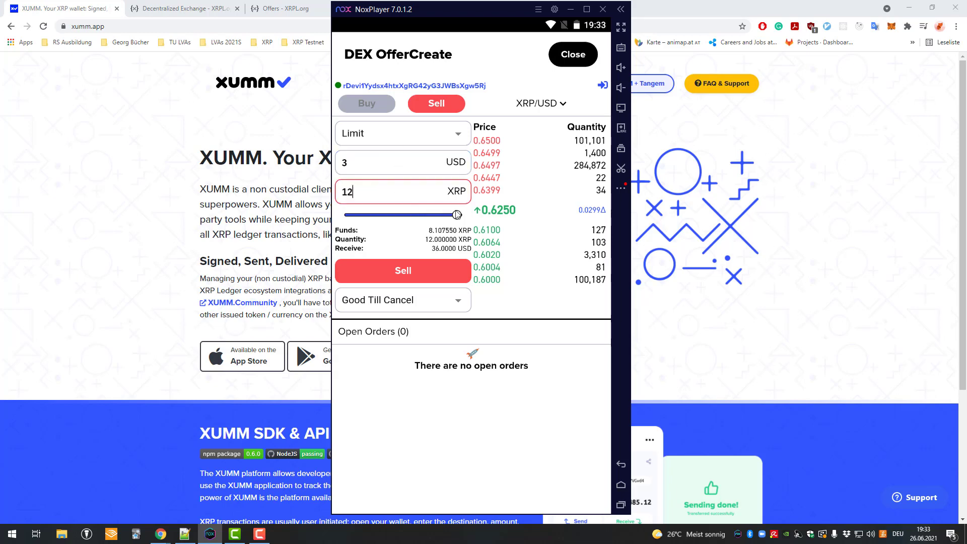
pyautogui.press('BackSpace')
pyautogui.press('BackSpace')
pyautogui.write('20')
pyautogui.click(411, 197)
pyautogui.moveTo(458, 217); pyautogui.dragTo(387, 217)
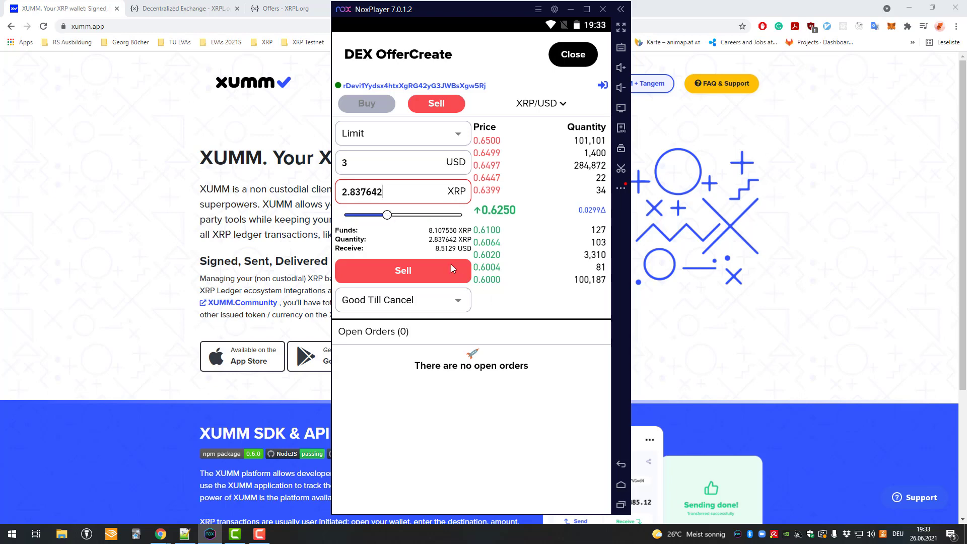
pyautogui.click(383, 192)
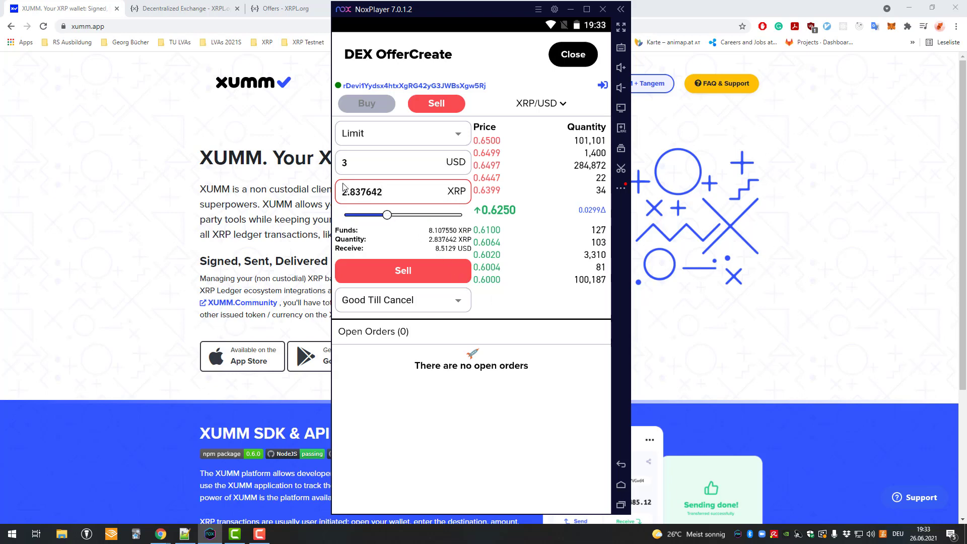
pyautogui.click(430, 272)
pyautogui.scroll(-2, 472, 280)
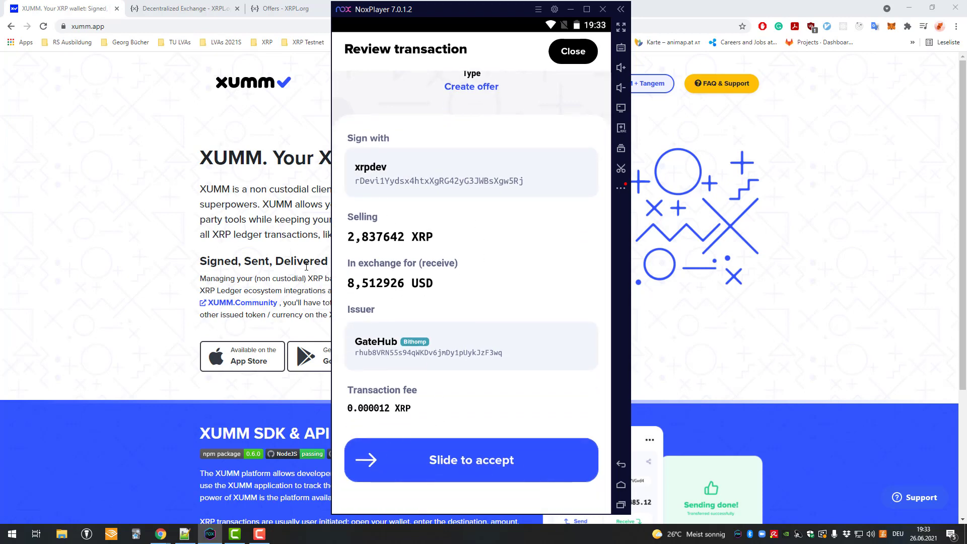
pyautogui.scroll(2, 434, 227)
pyautogui.scroll(-2, 426, 248)
pyautogui.click(574, 52)
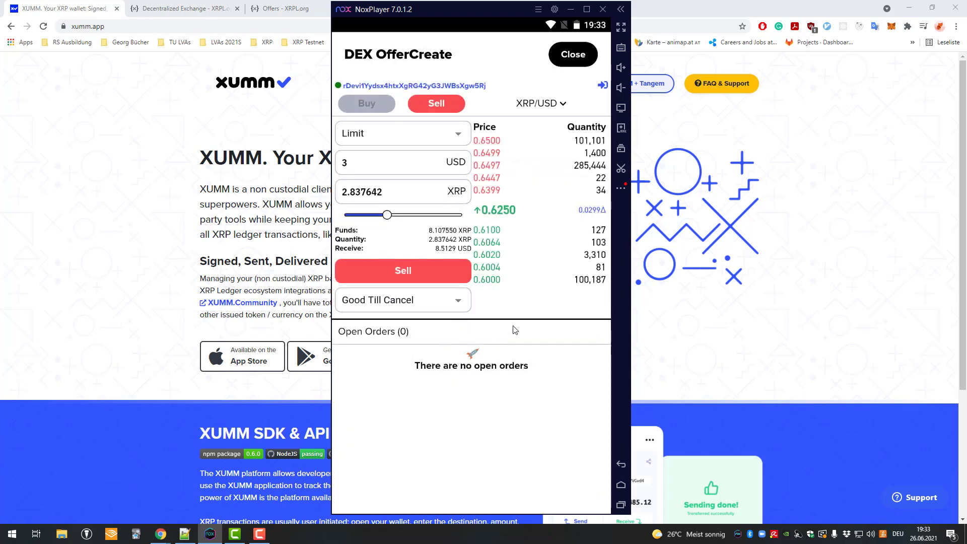
# - Inspect the XRP/USD base and quote currency lists, then slide the amount to 5.350983 XRP (16.0529 USD)
pyautogui.click(541, 103)
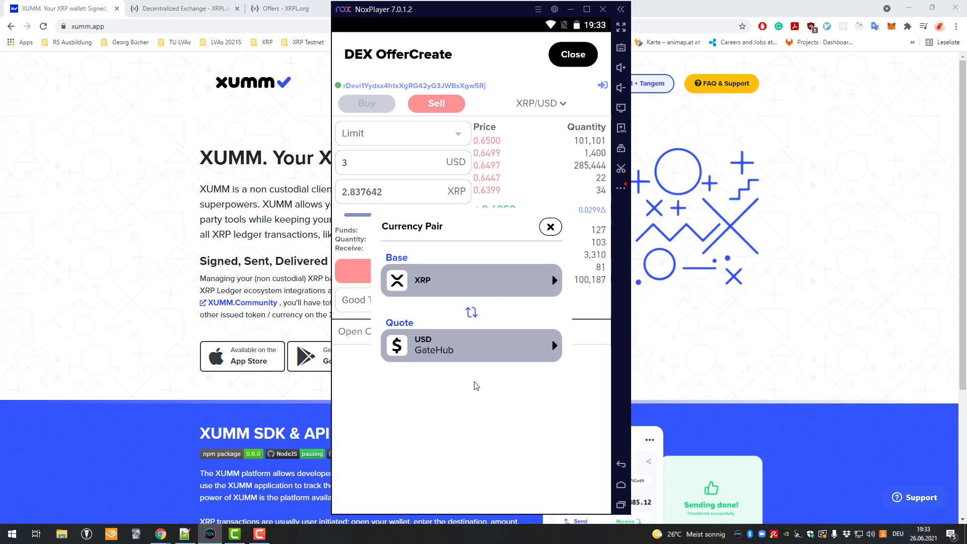
pyautogui.click(474, 354)
pyautogui.click(548, 230)
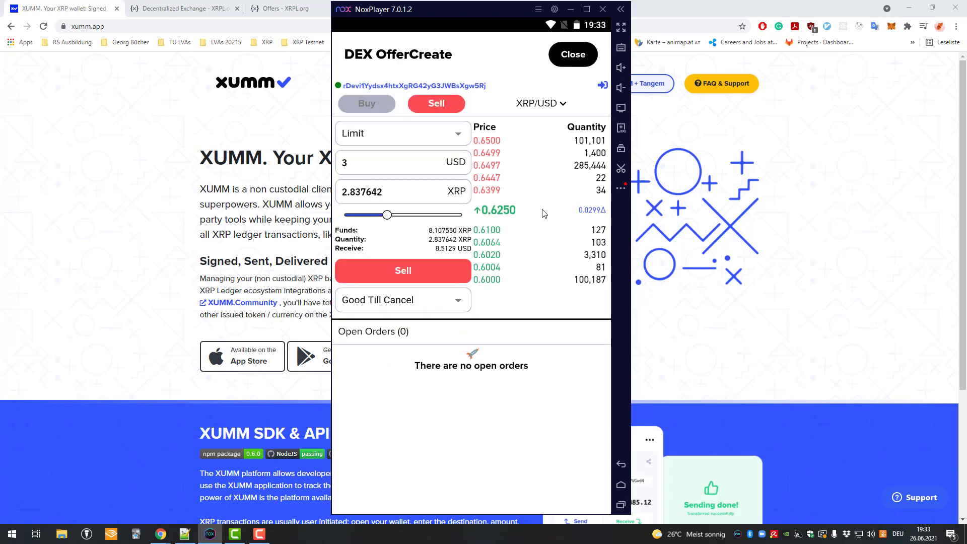
pyautogui.click(512, 105)
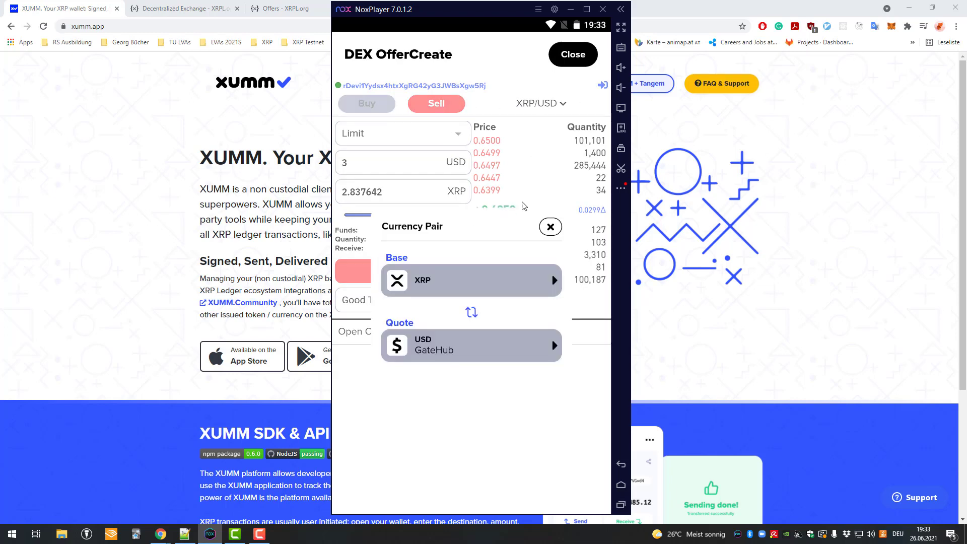
pyautogui.click(474, 278)
pyautogui.click(418, 262)
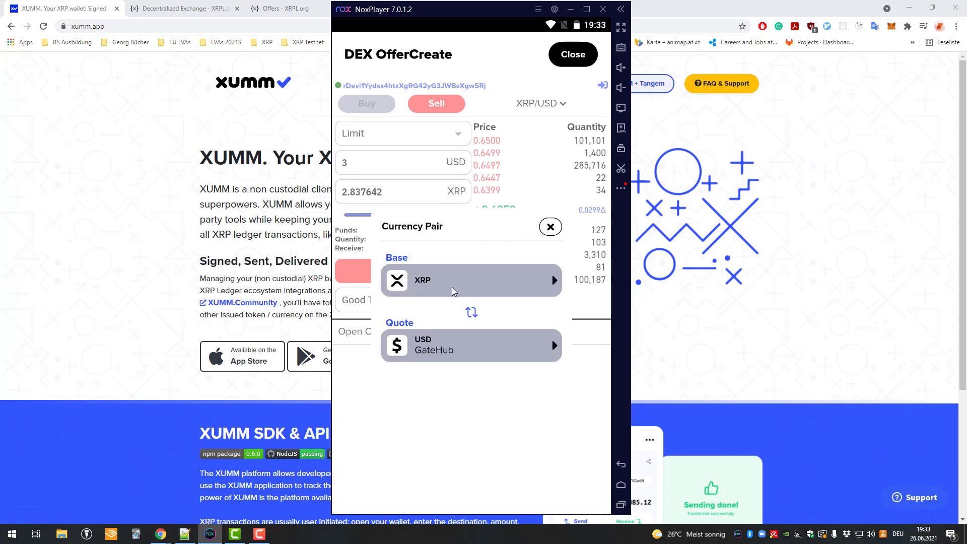
pyautogui.click(551, 226)
pyautogui.moveTo(416, 214)
pyautogui.mouseDown()
pyautogui.moveTo(365, 211)
pyautogui.moveTo(420, 215)
pyautogui.mouseUp()
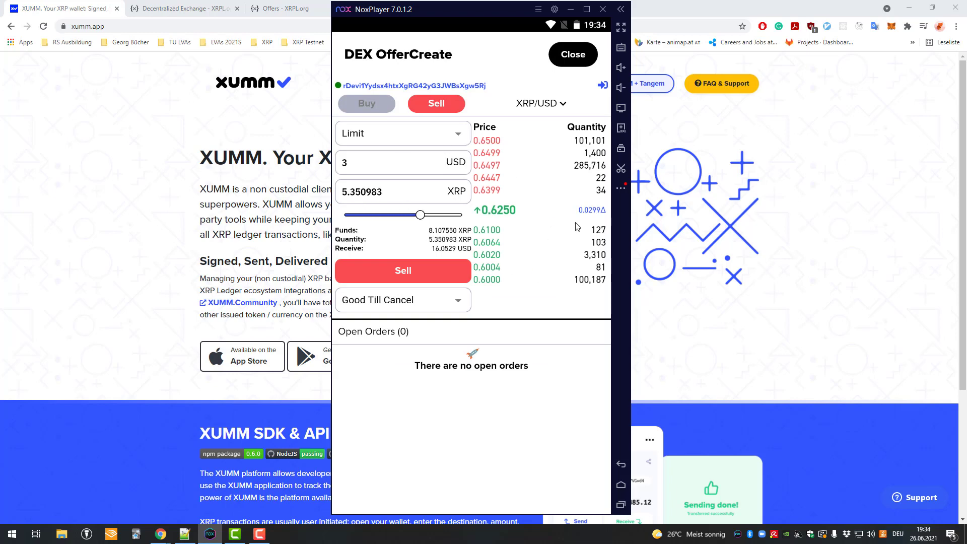